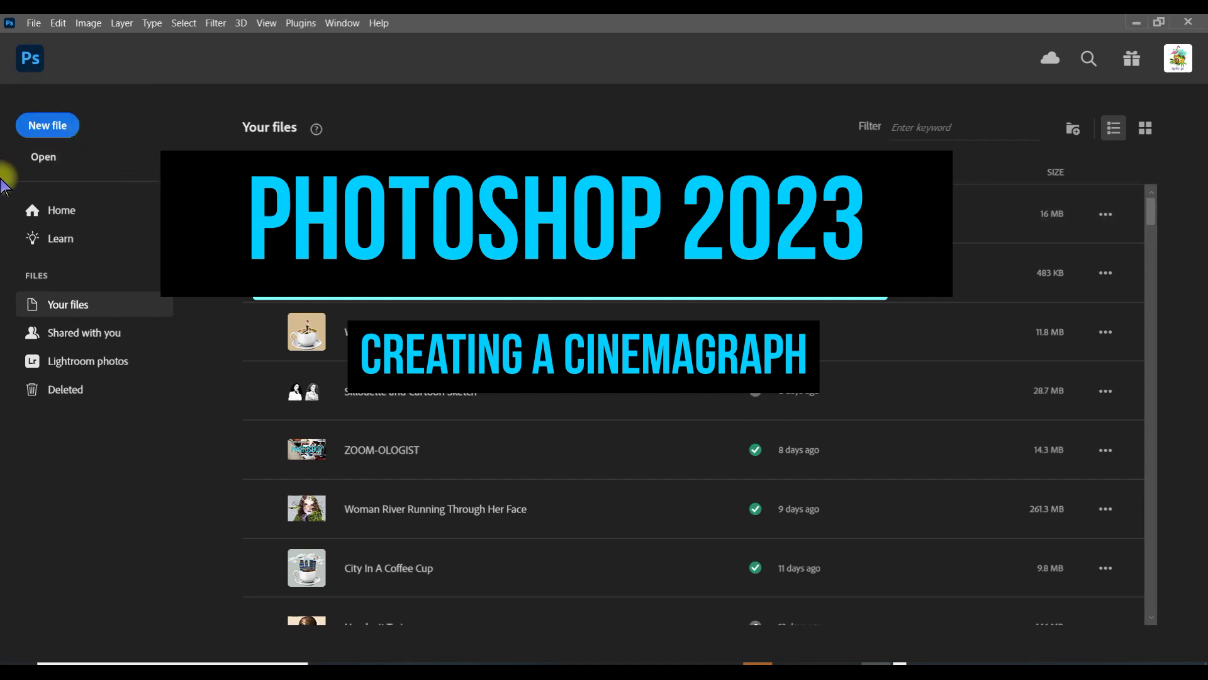
Step: Create a blank Untitled-1 canvas from the 1920 x 1080 px @ 72 ppi preset
click(48, 124)
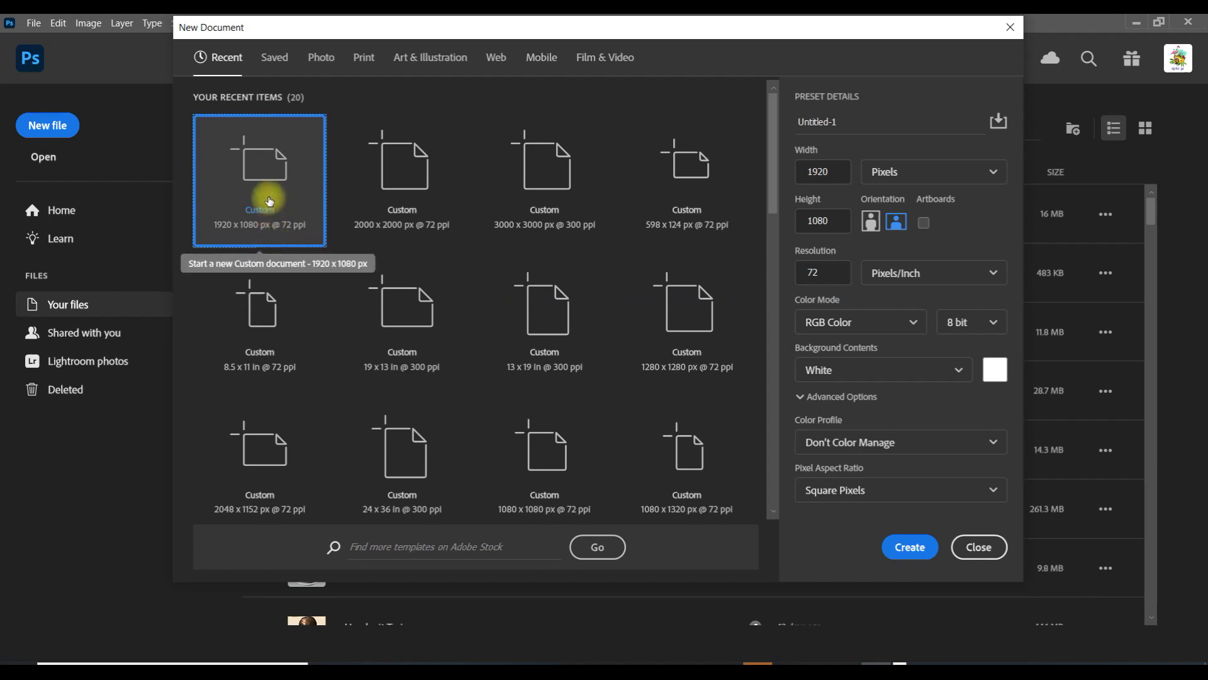
click(894, 549)
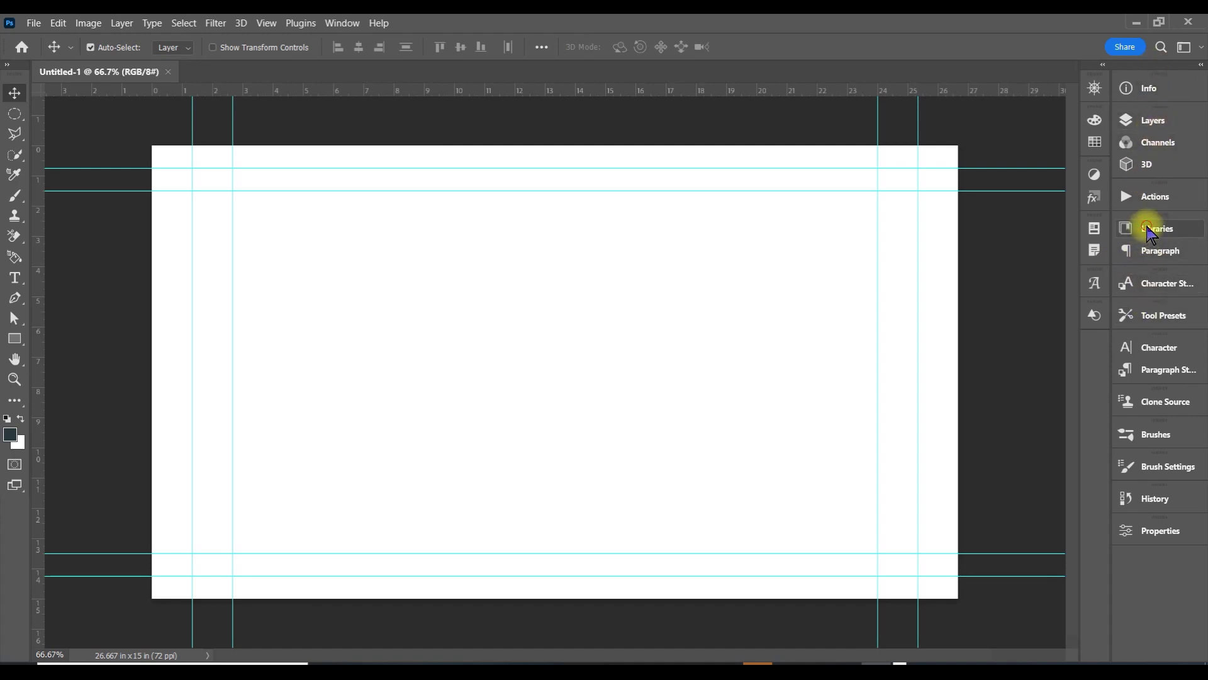
click(1152, 230)
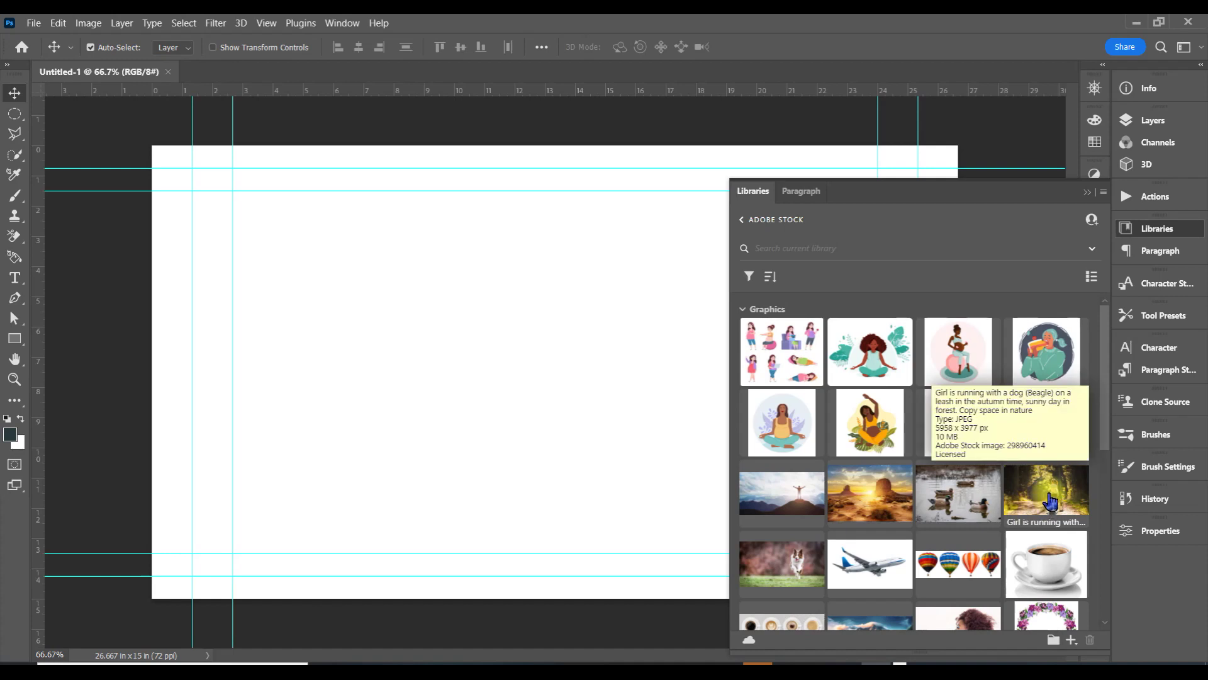
Step: Place the 'Girl is running with...' stock photo on the canvas, scaled to 134.40% to fill it
drag(1049, 501, 484, 405)
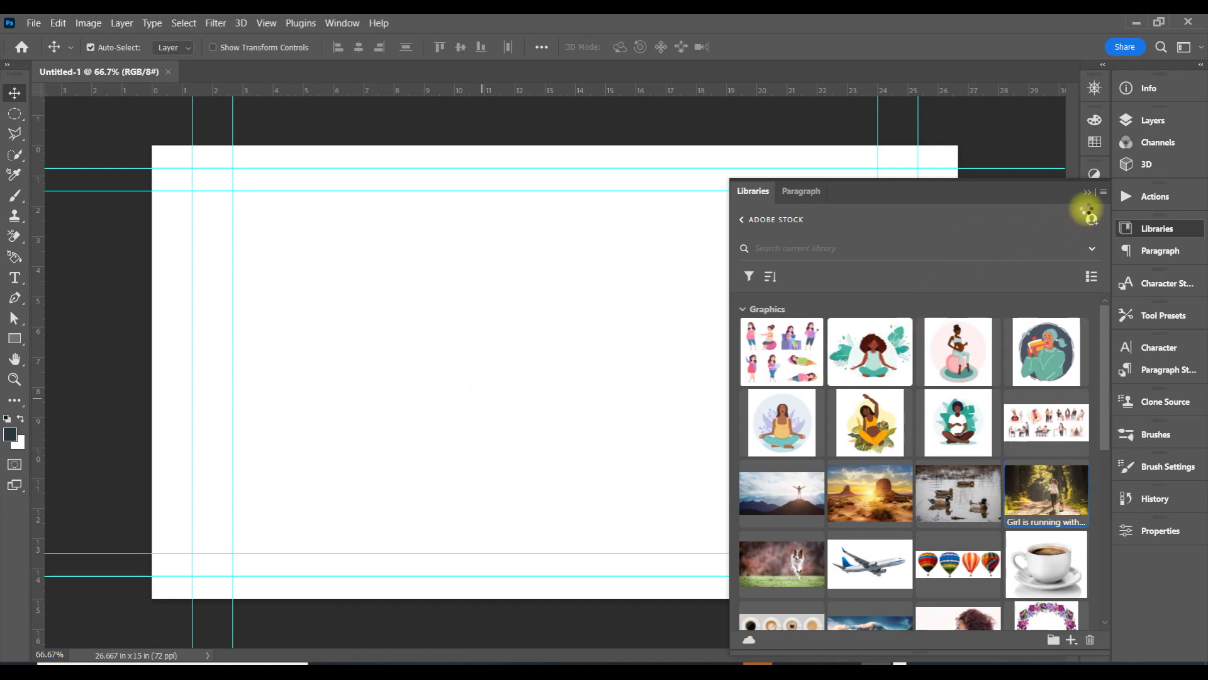
click(1087, 191)
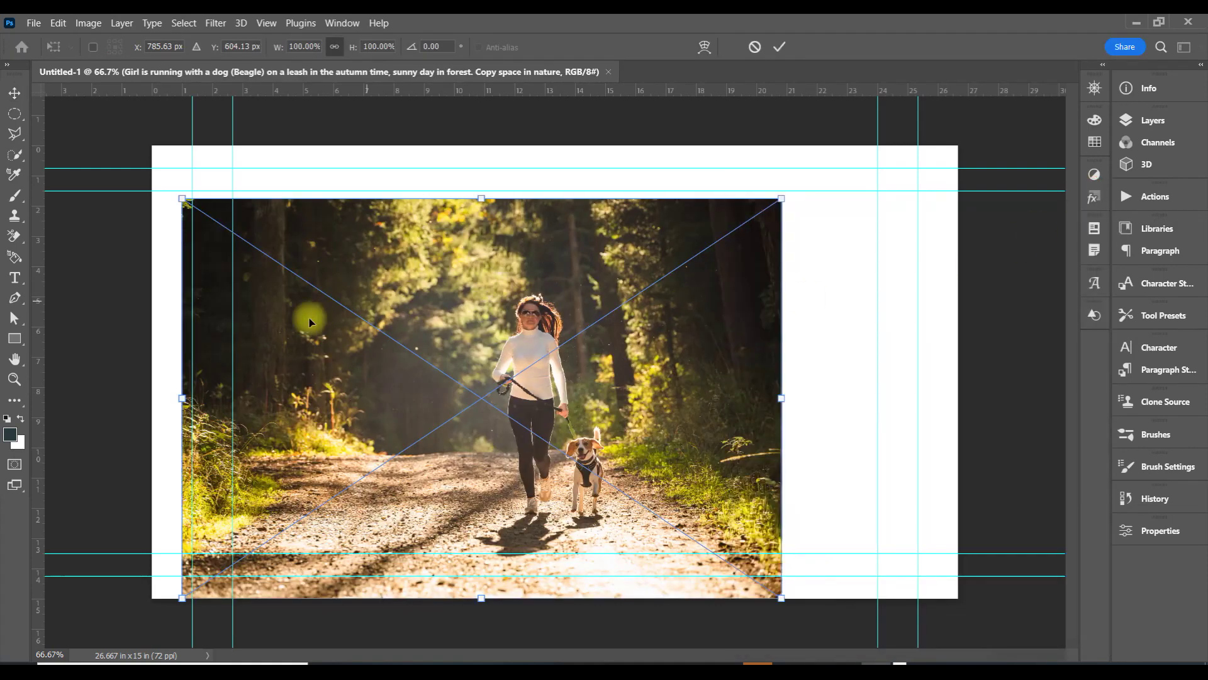
drag(301, 322, 434, 273)
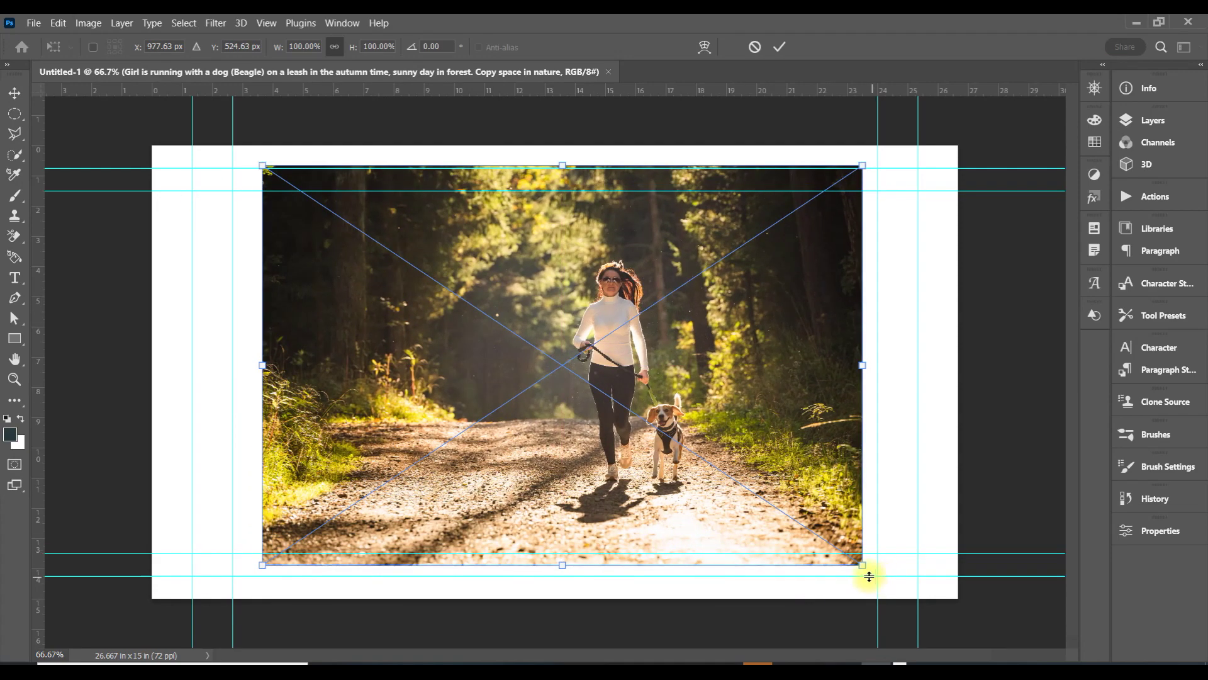
drag(865, 568, 961, 631)
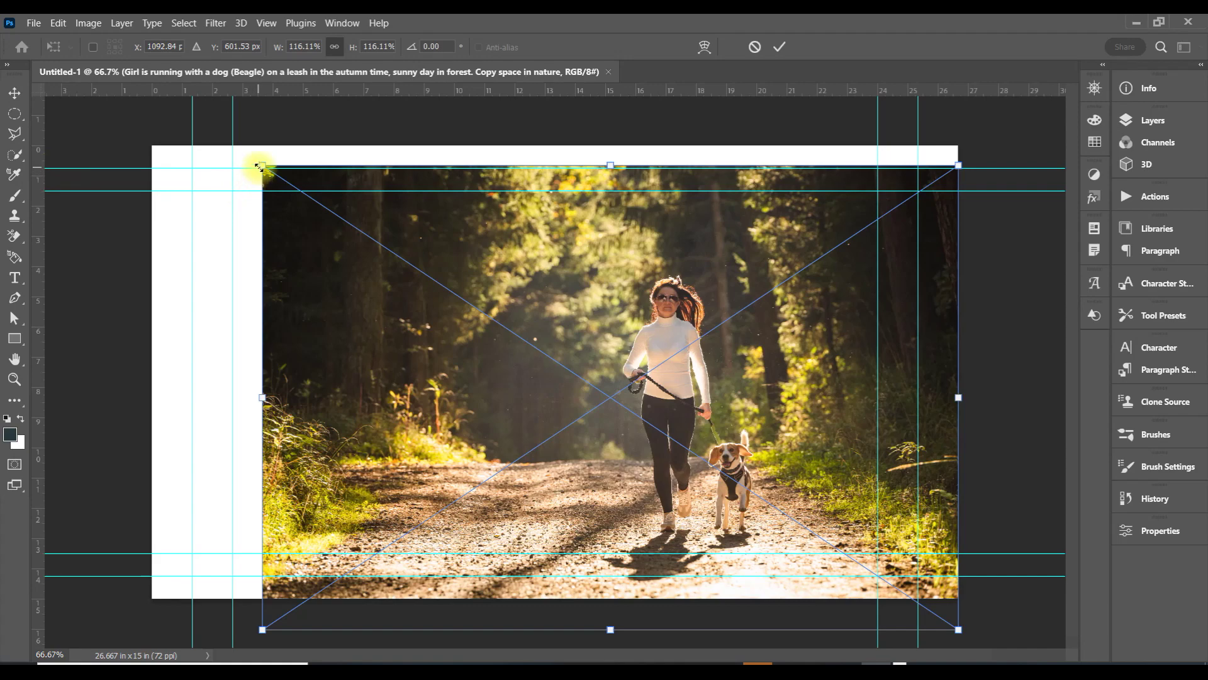
drag(260, 167, 113, 141)
drag(522, 361, 519, 373)
click(779, 47)
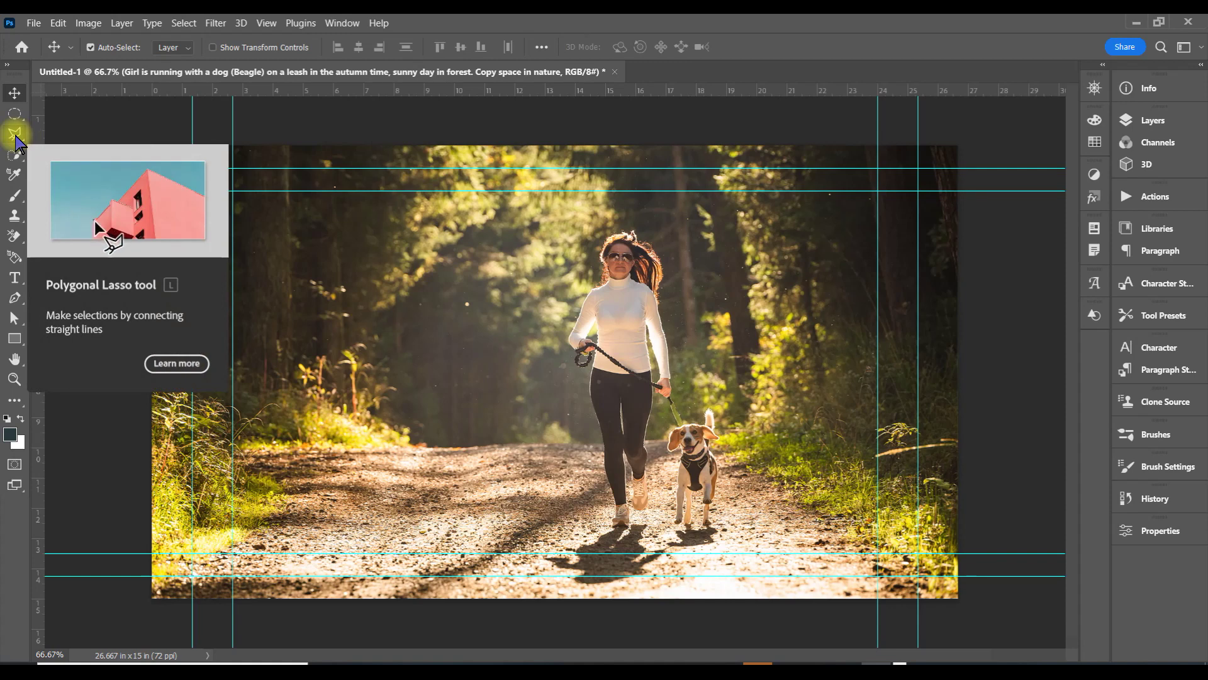
Step: Select the girl and beagle with Select Subject, then rasterize the photo layer
click(15, 154)
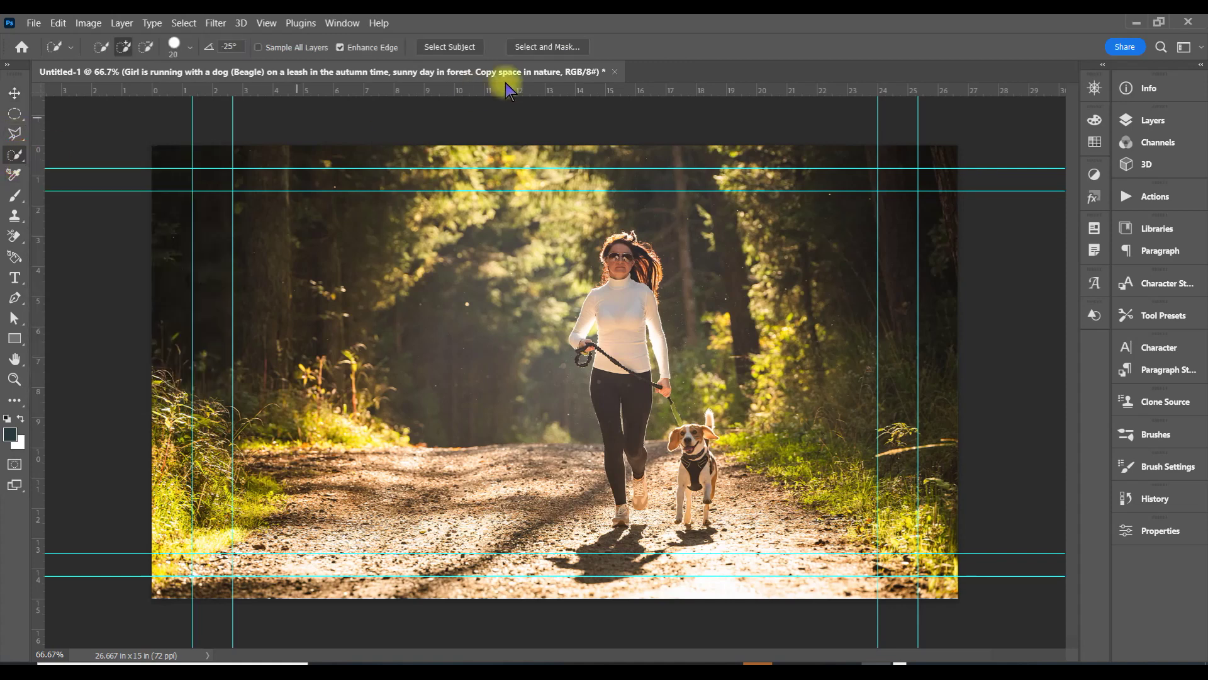
click(449, 46)
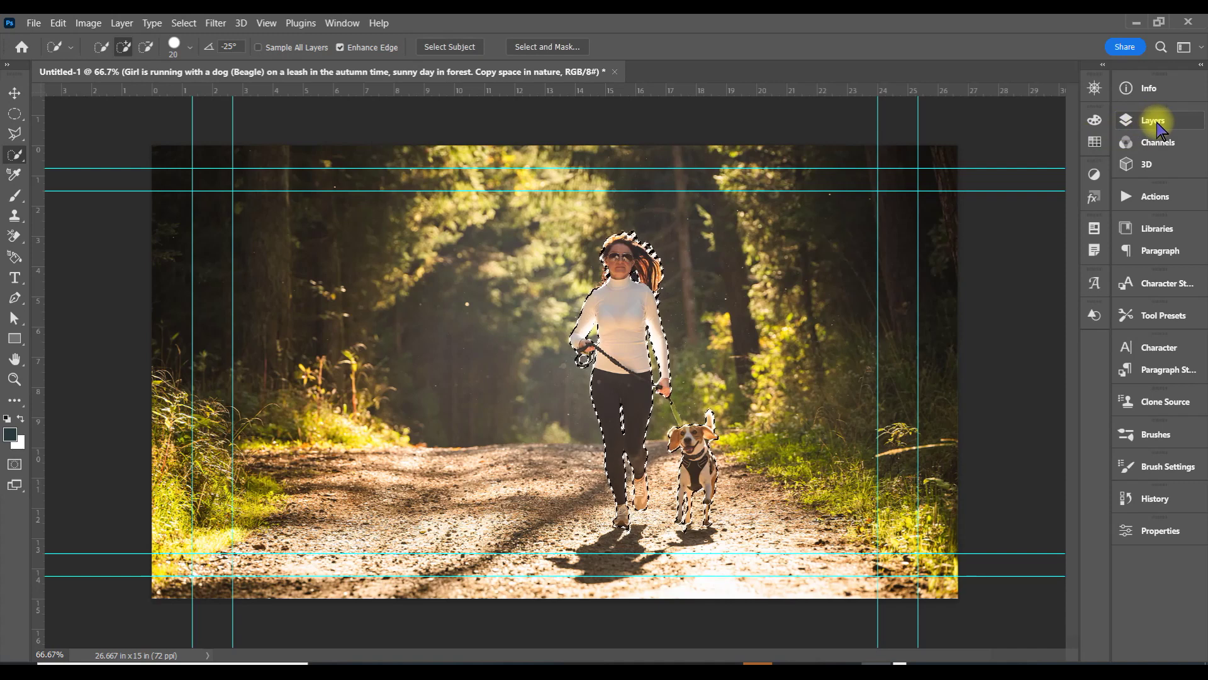
click(1157, 123)
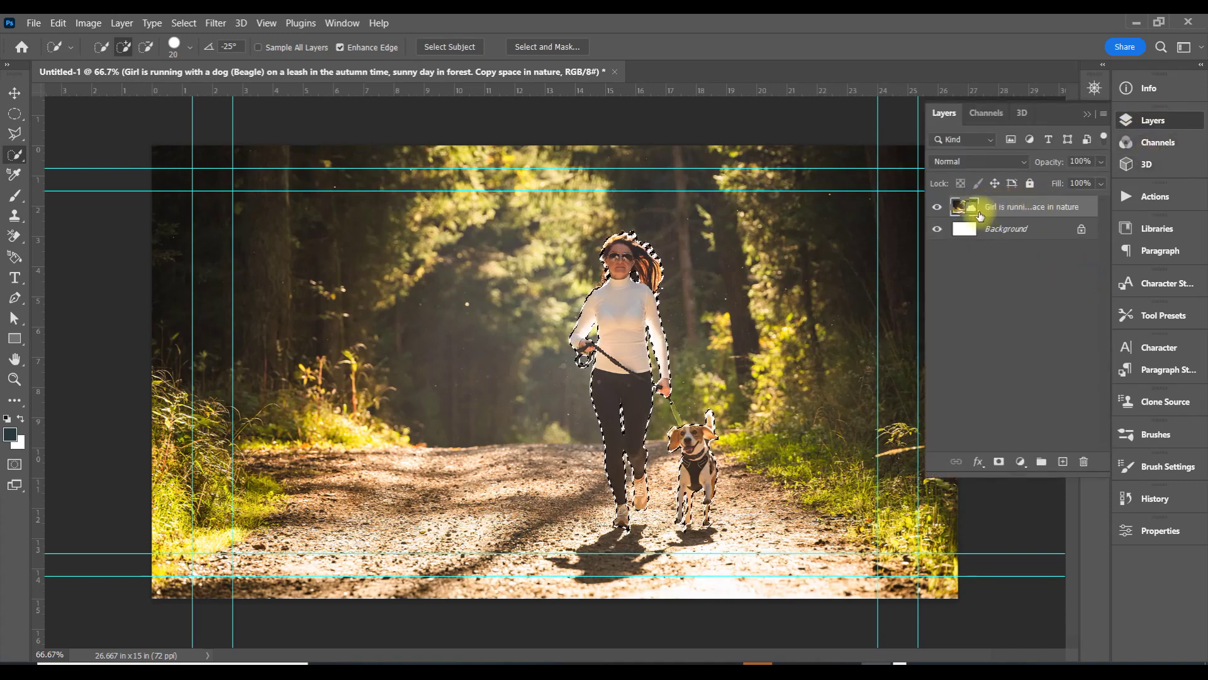
right_click(993, 210)
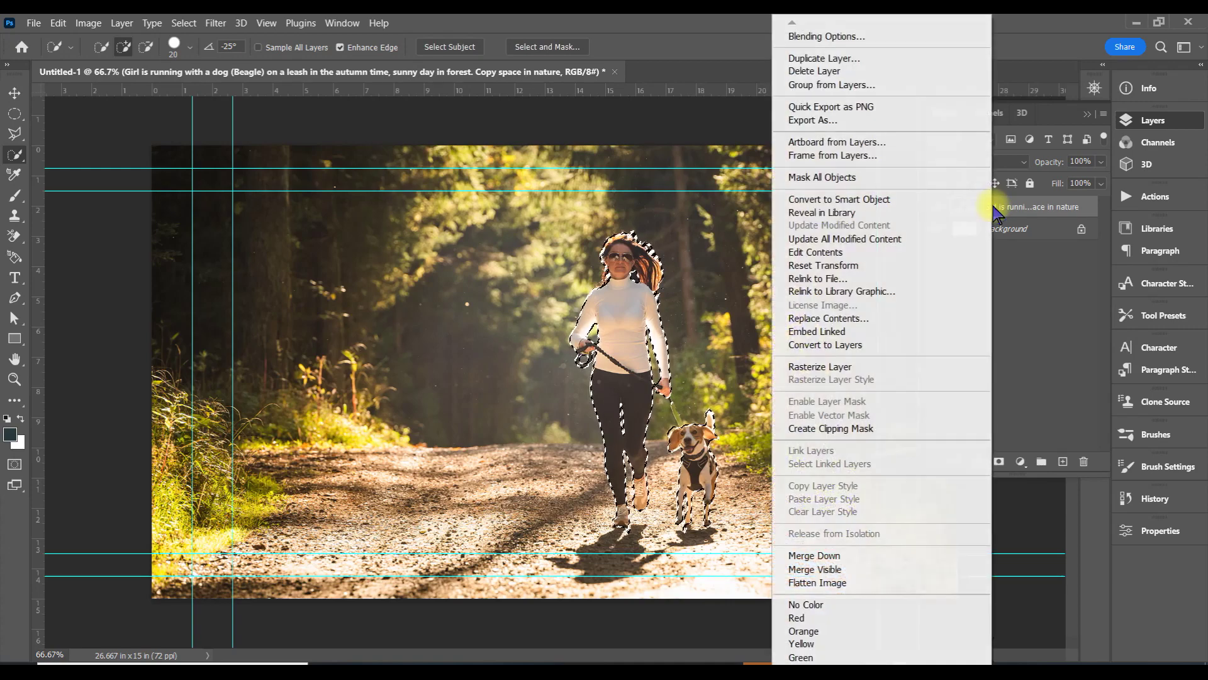
click(826, 367)
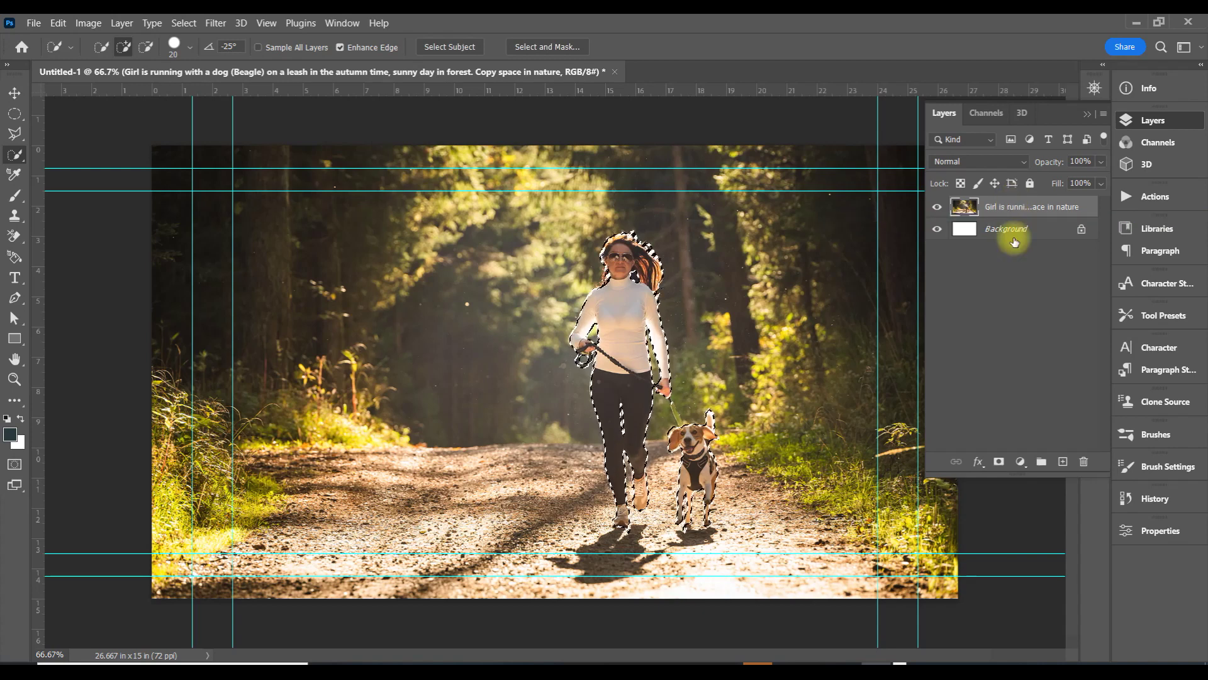
Step: Copy the selected girl and beagle to Layer 1 with Ctrl+J, check the cutout, and reload its outline
key(ctrl+j)
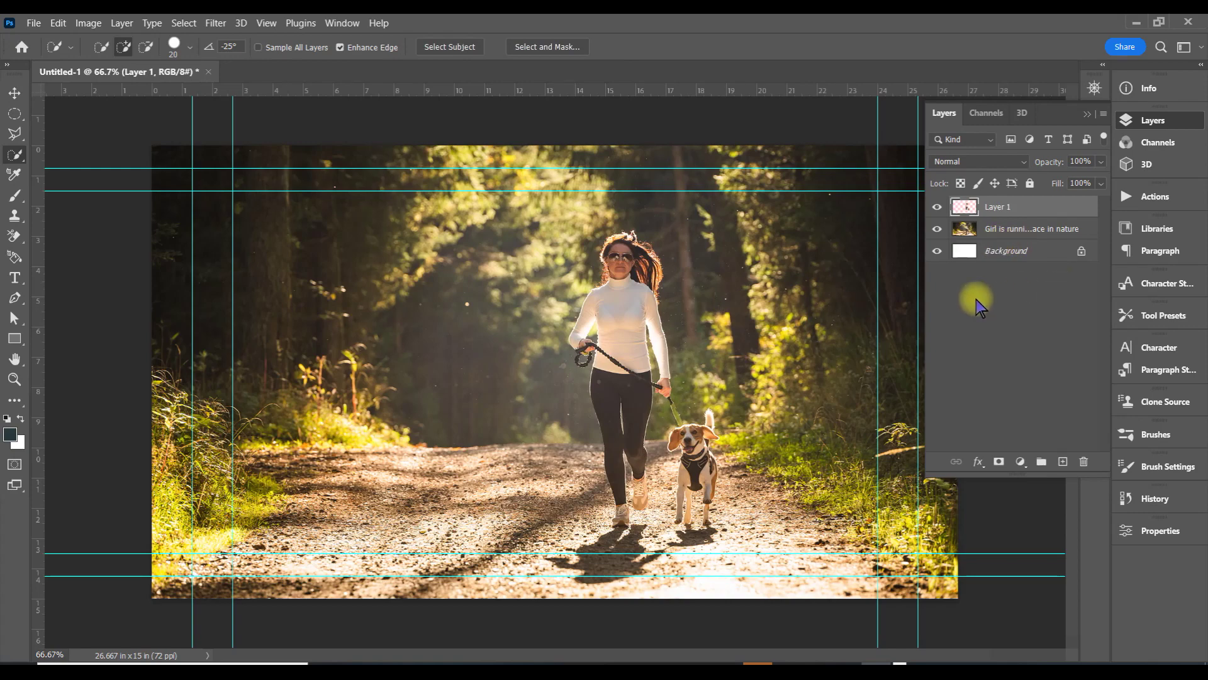
click(937, 232)
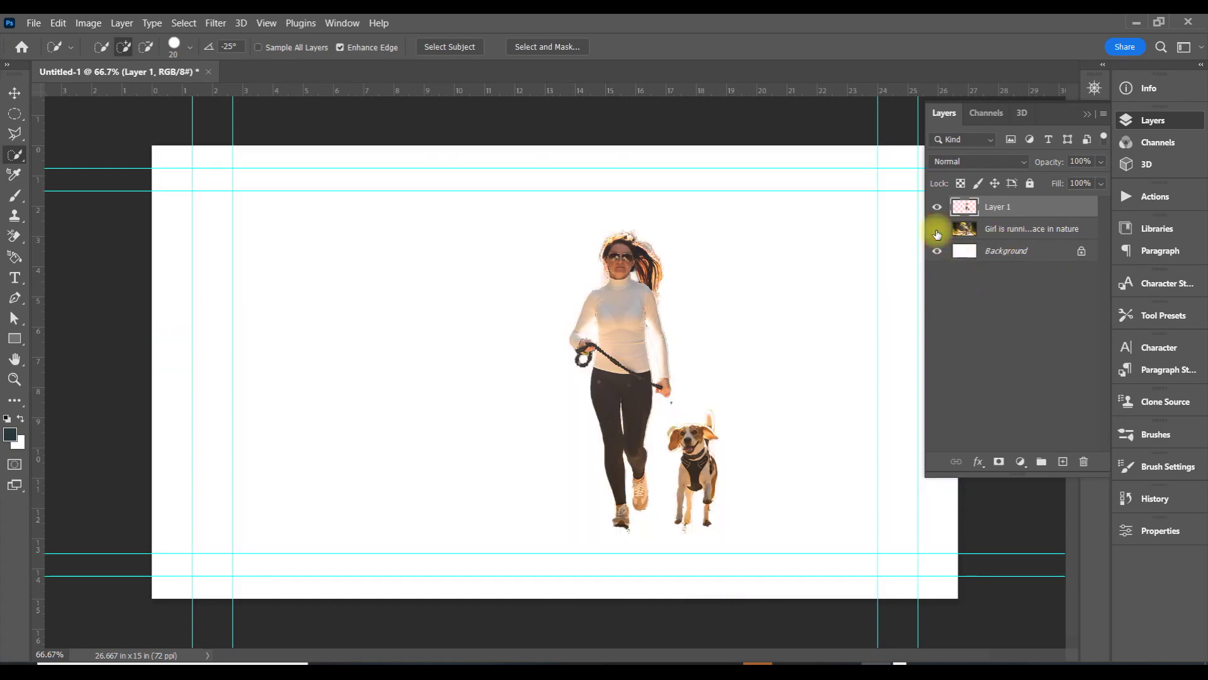
click(937, 230)
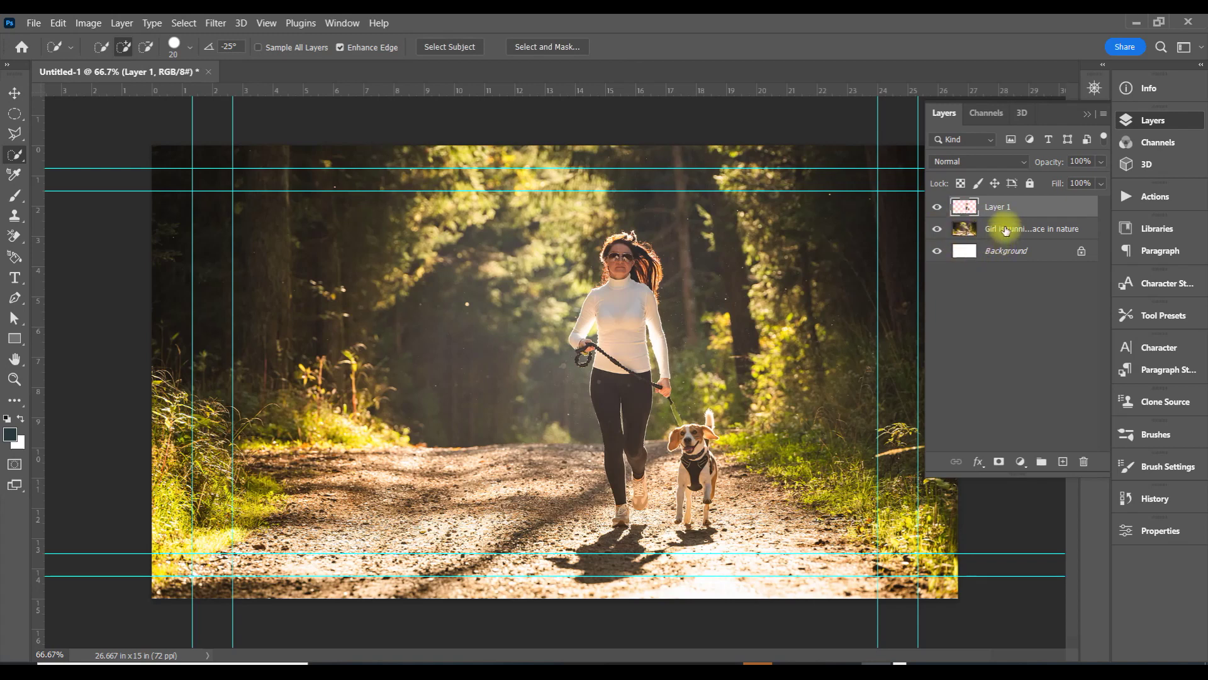
click(1005, 231)
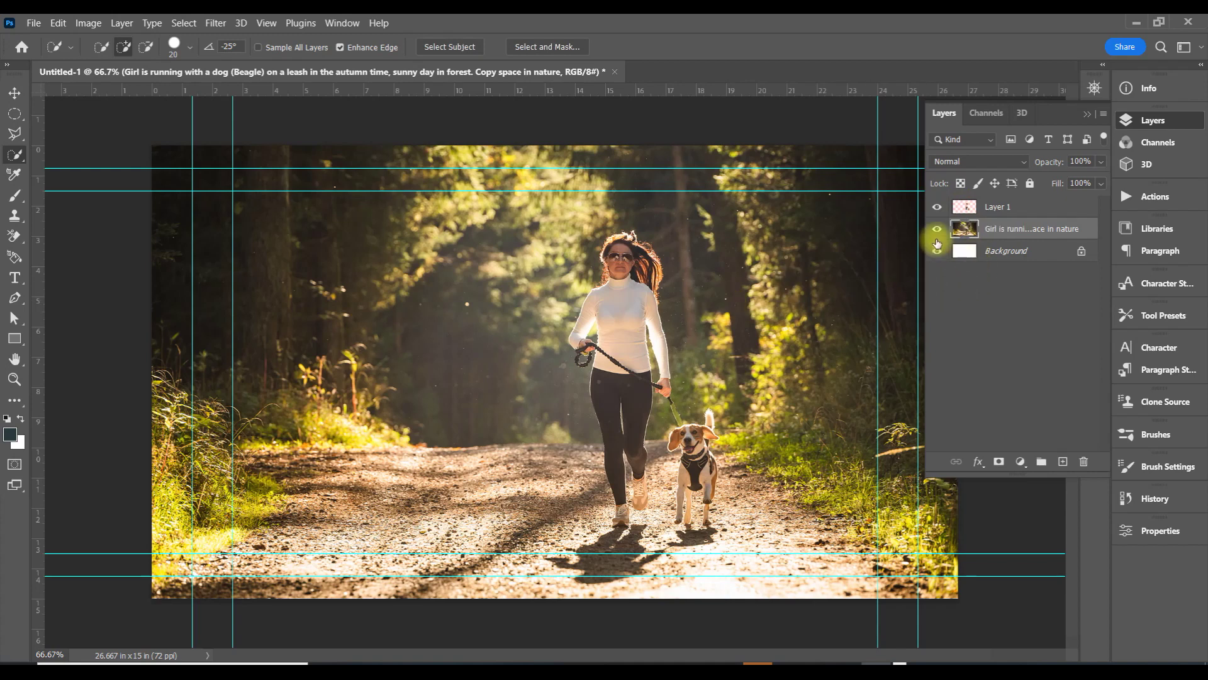
click(937, 231)
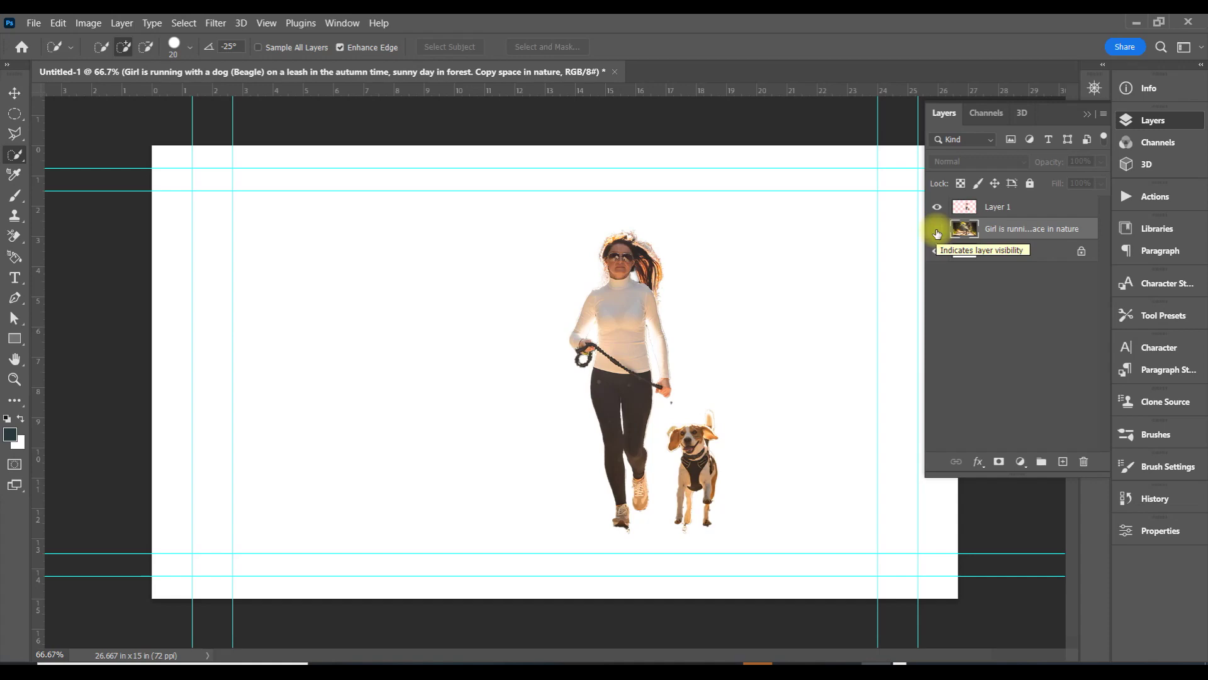
click(937, 231)
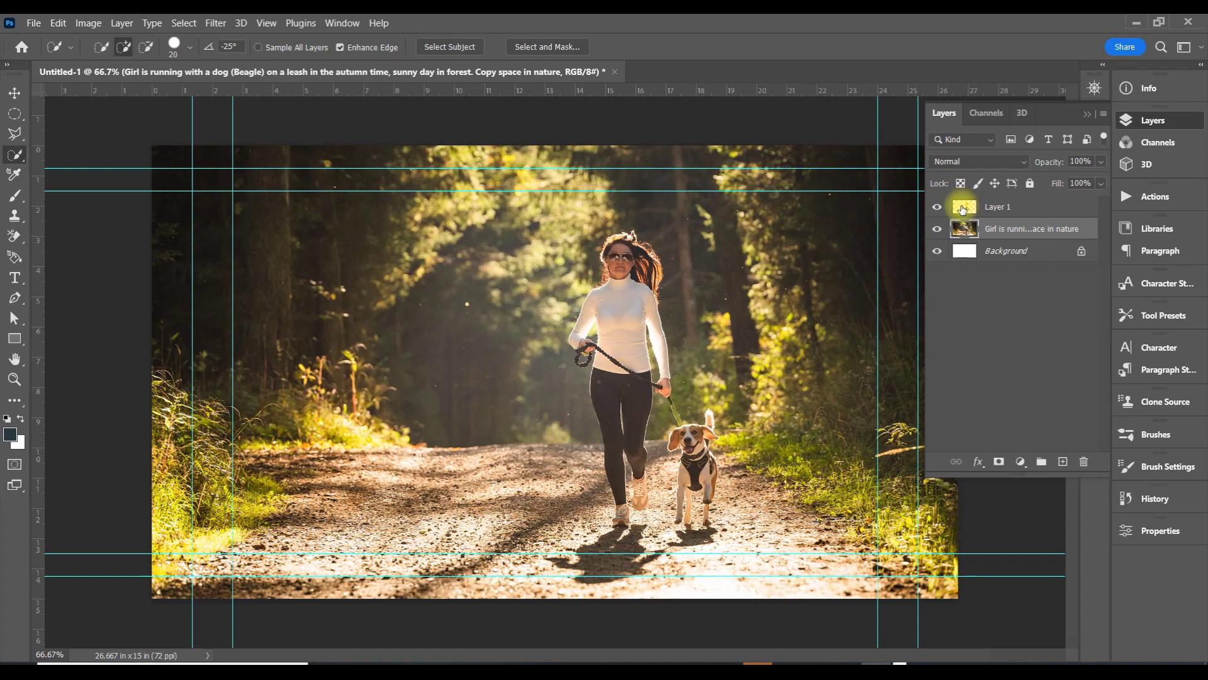
ctrl+click(963, 208)
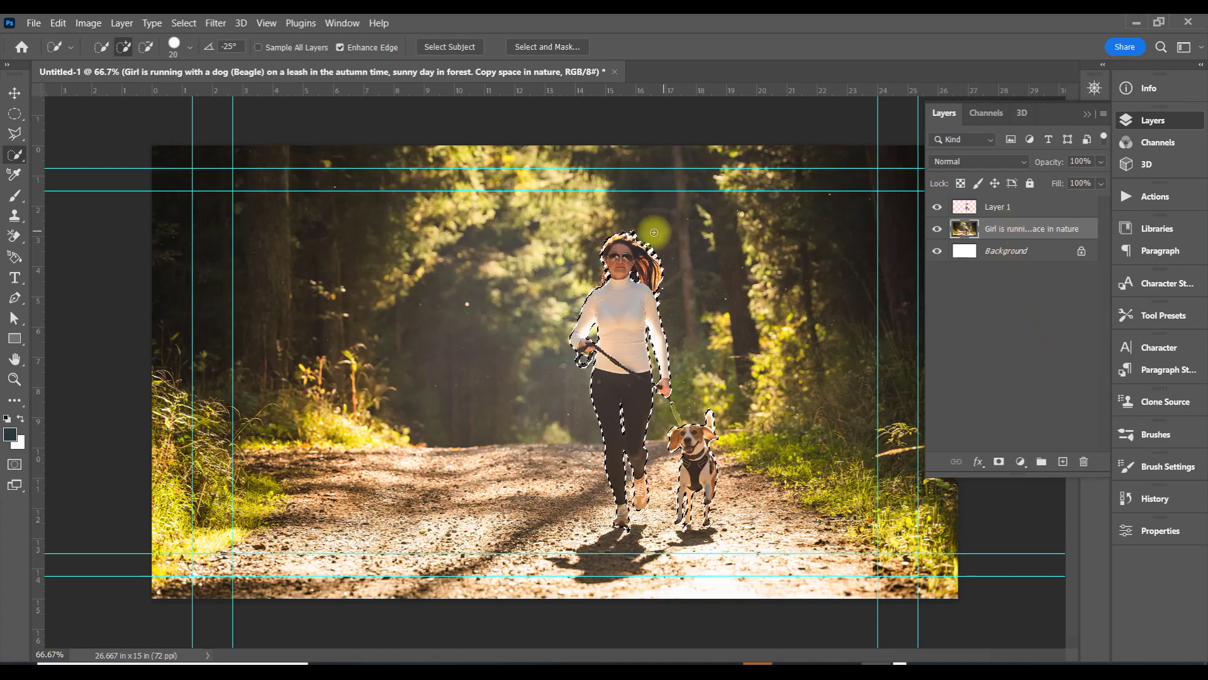
Step: Fill the selected area on the photo layer using Edit > Fill with Content-Aware contents
click(57, 23)
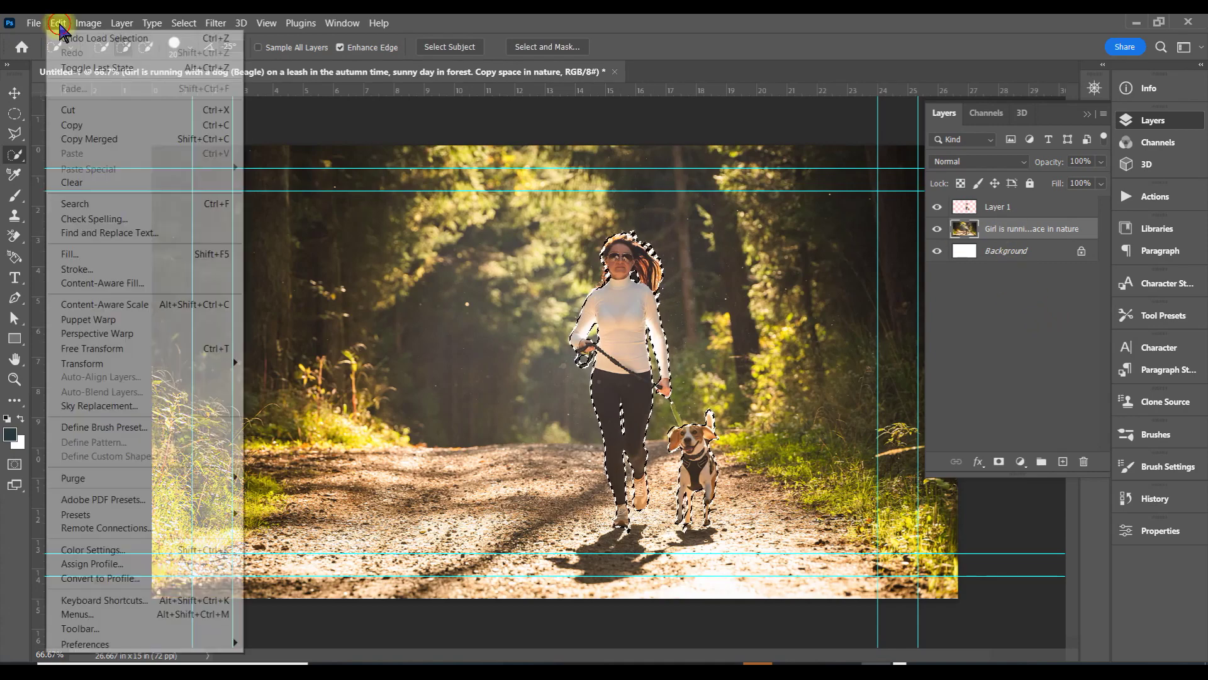
click(72, 254)
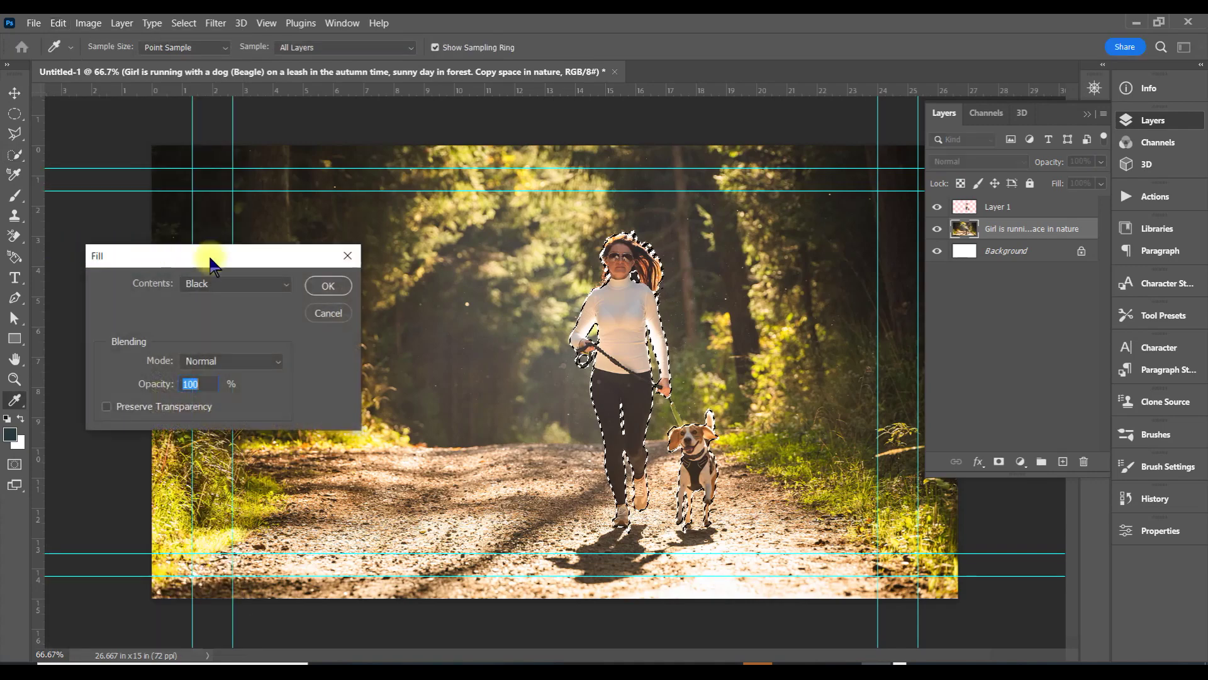
click(285, 282)
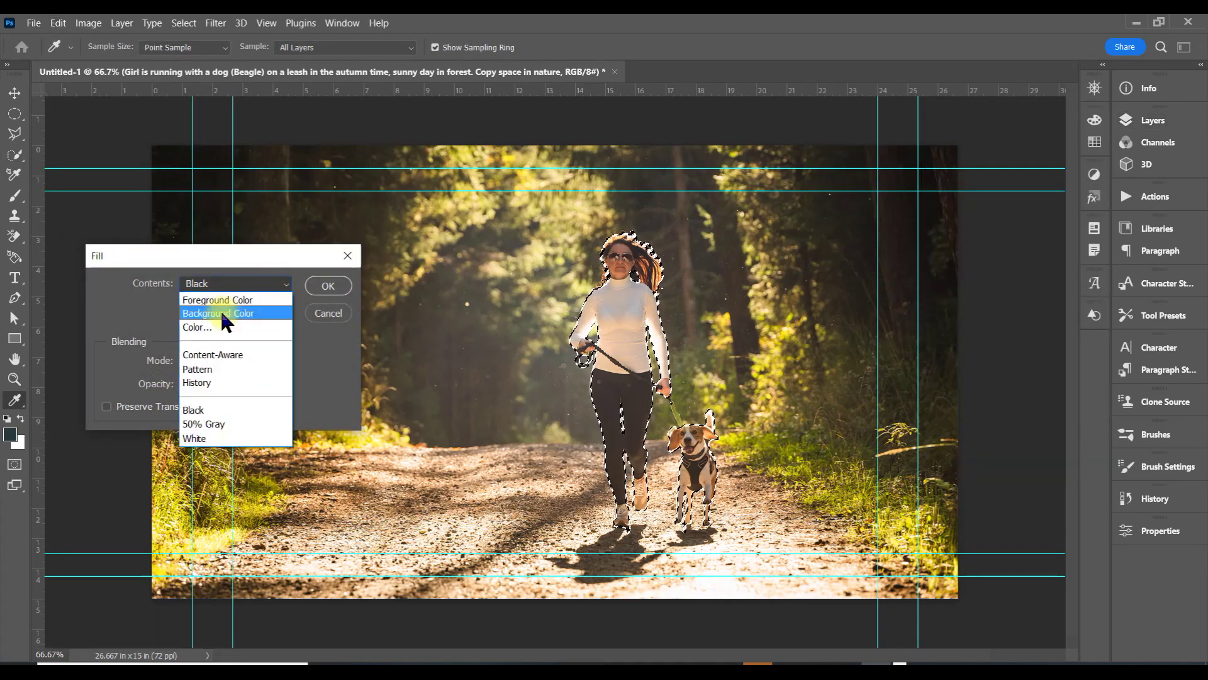
click(220, 354)
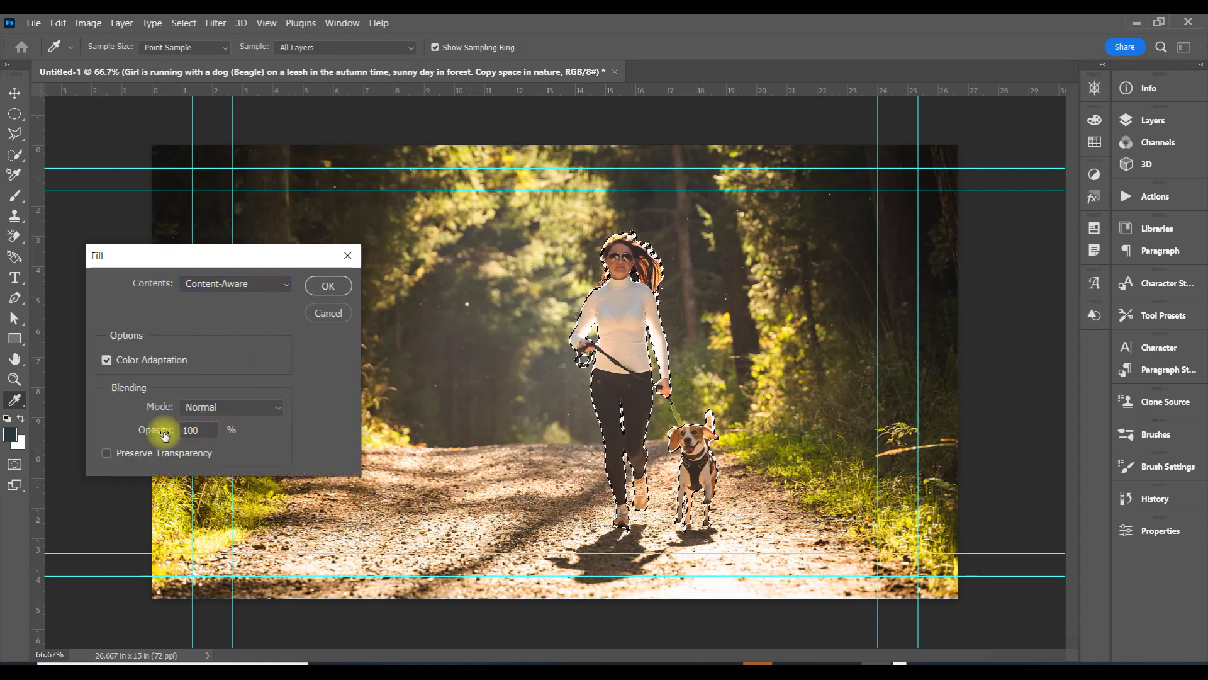
click(326, 286)
key(w)
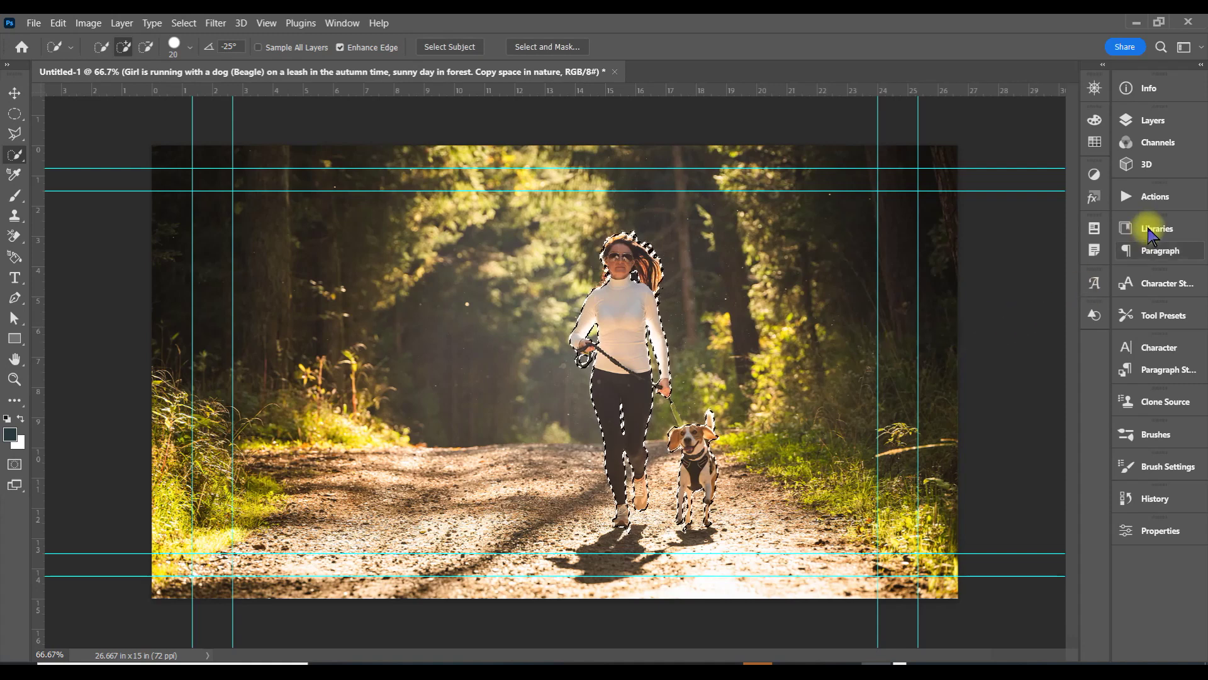
click(1171, 119)
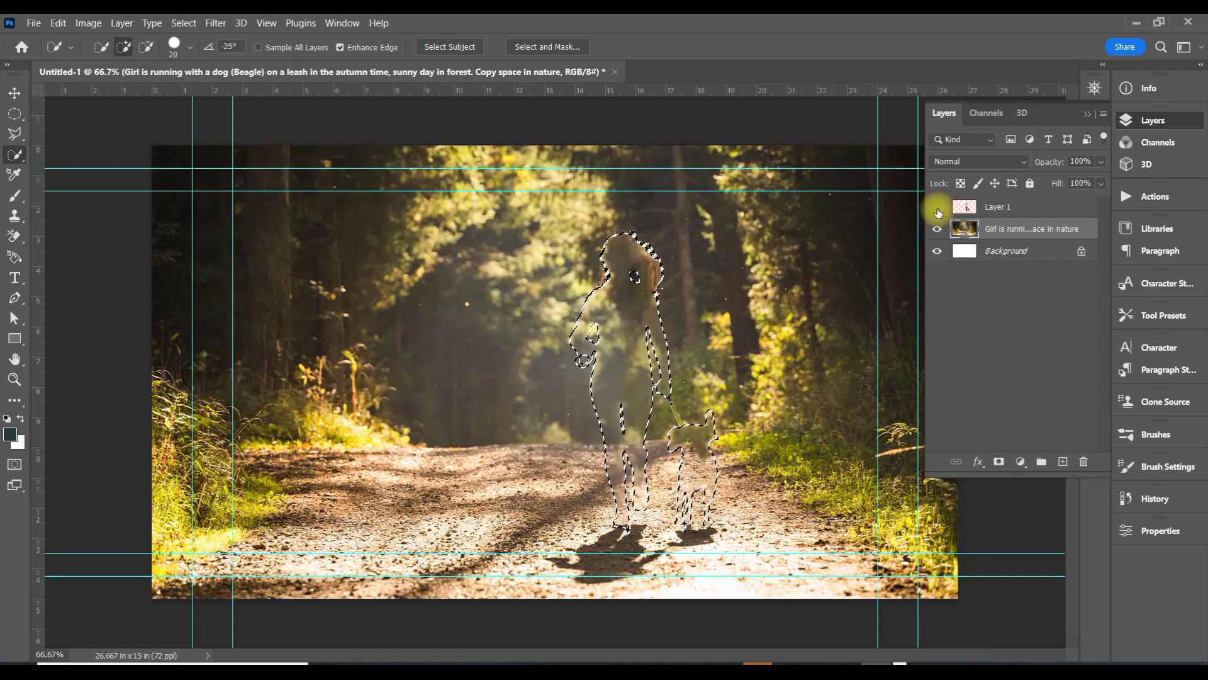
Step: Deselect, check the filled background with Layer 1 hidden, and make Layer 1 active
click(937, 208)
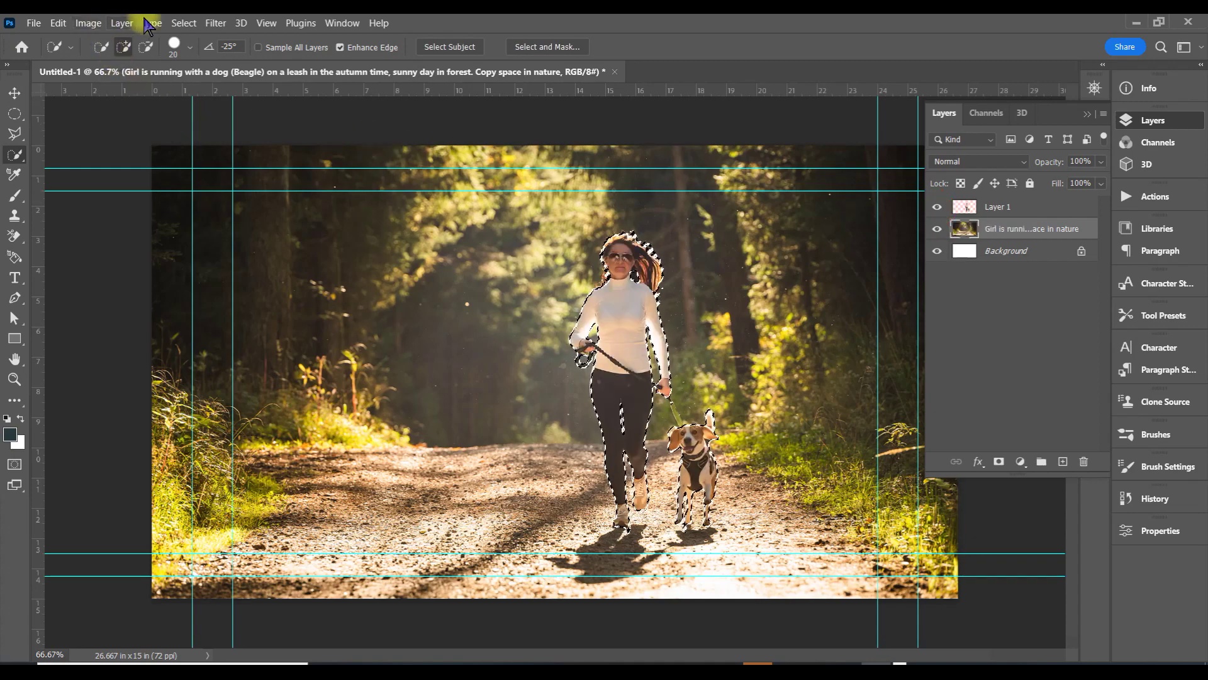
click(186, 24)
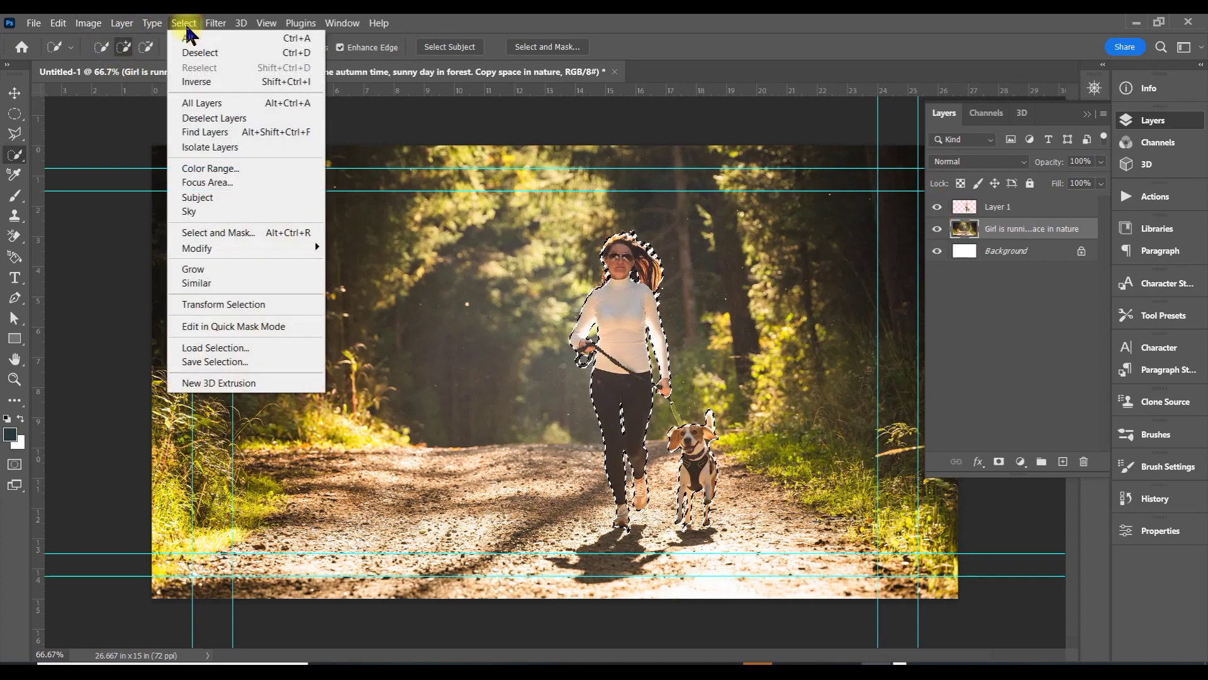
click(200, 57)
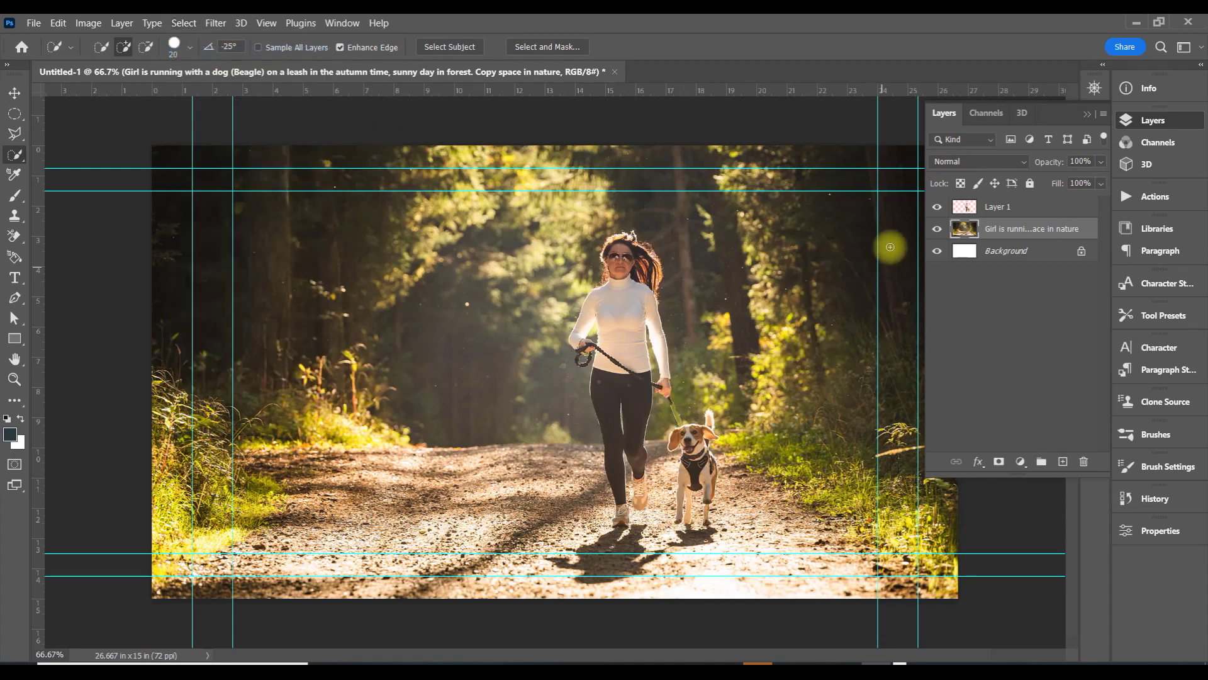
click(936, 208)
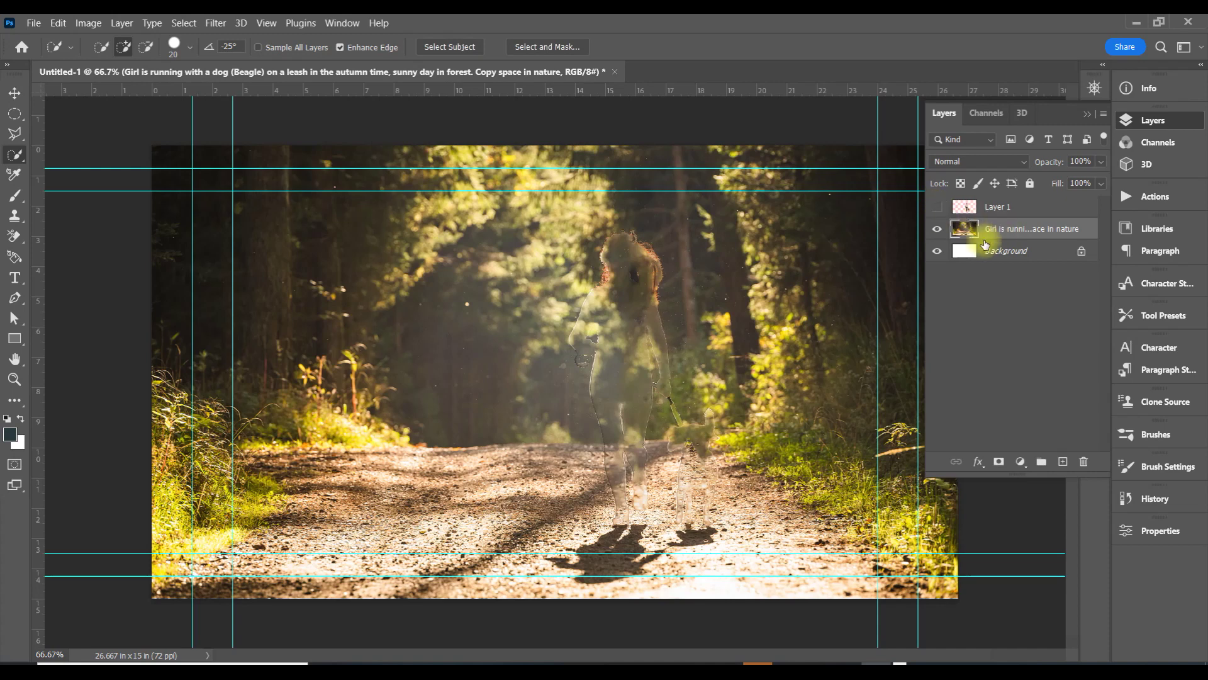
click(1010, 208)
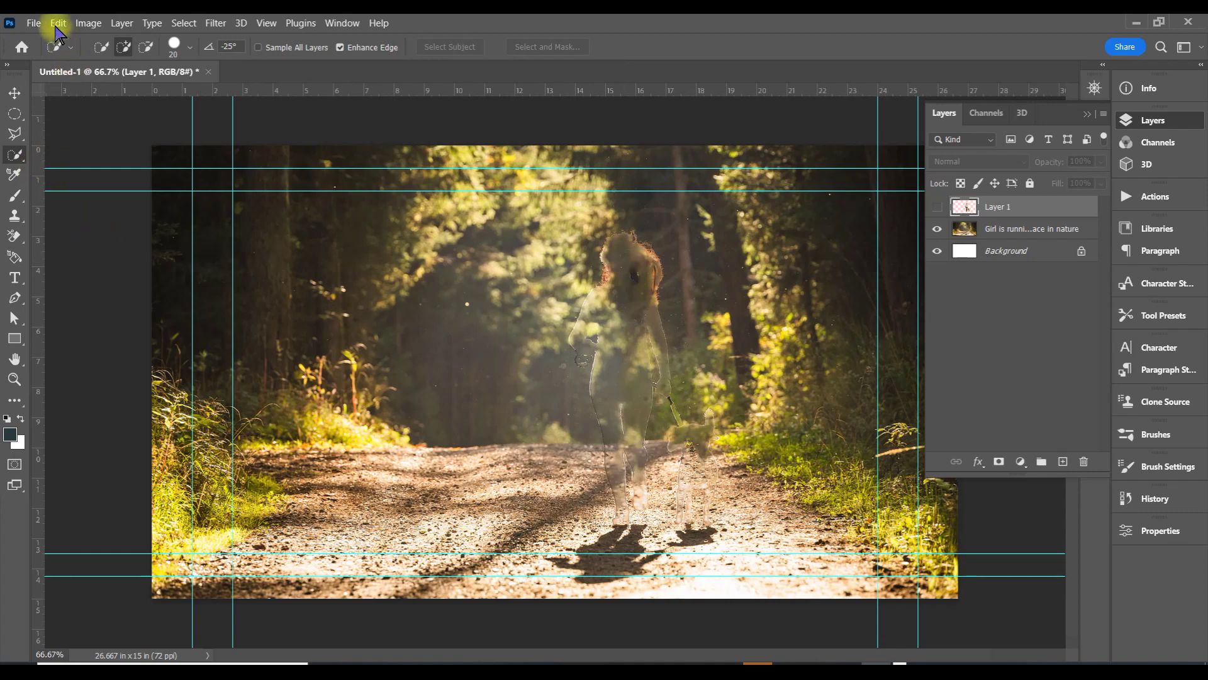
Step: Switch to the freehand Lasso Tool from the lasso flyout
click(10, 163)
right_click(10, 164)
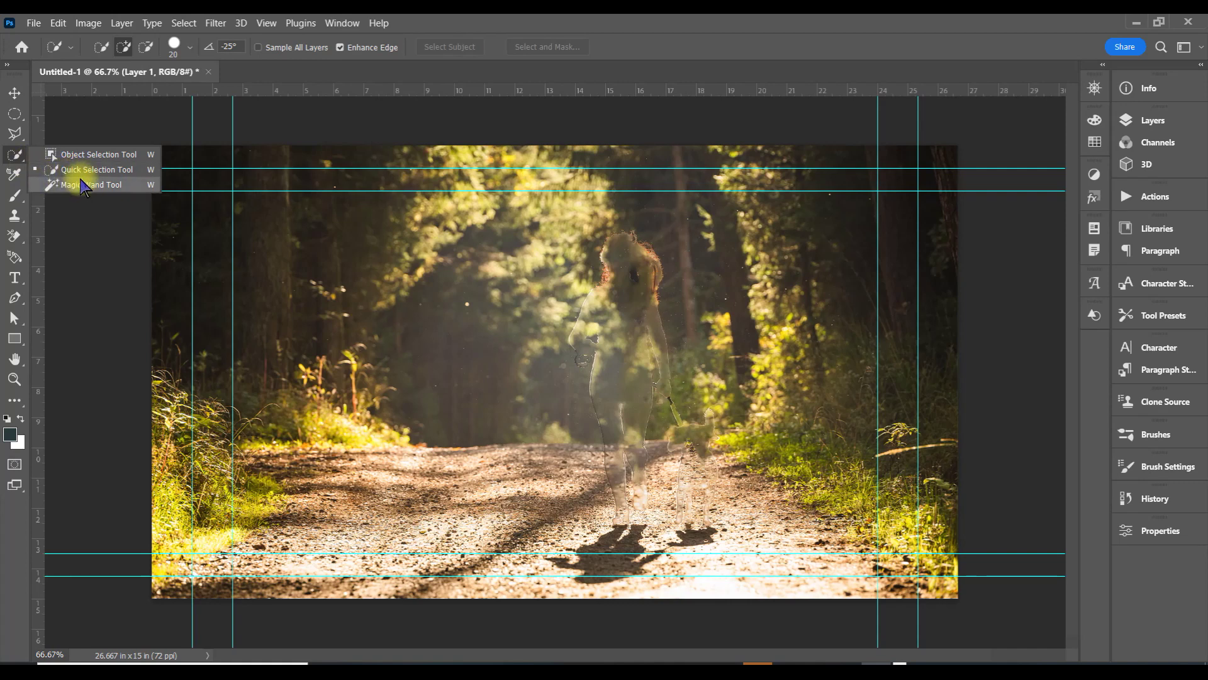
click(14, 132)
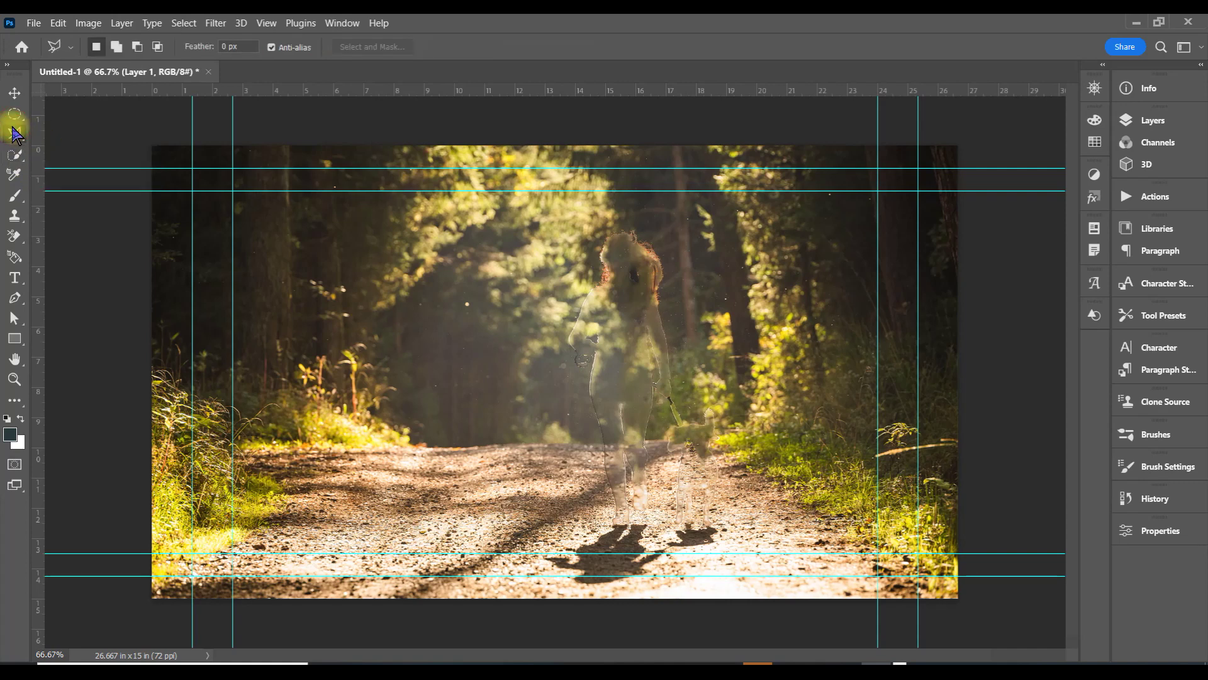
right_click(14, 132)
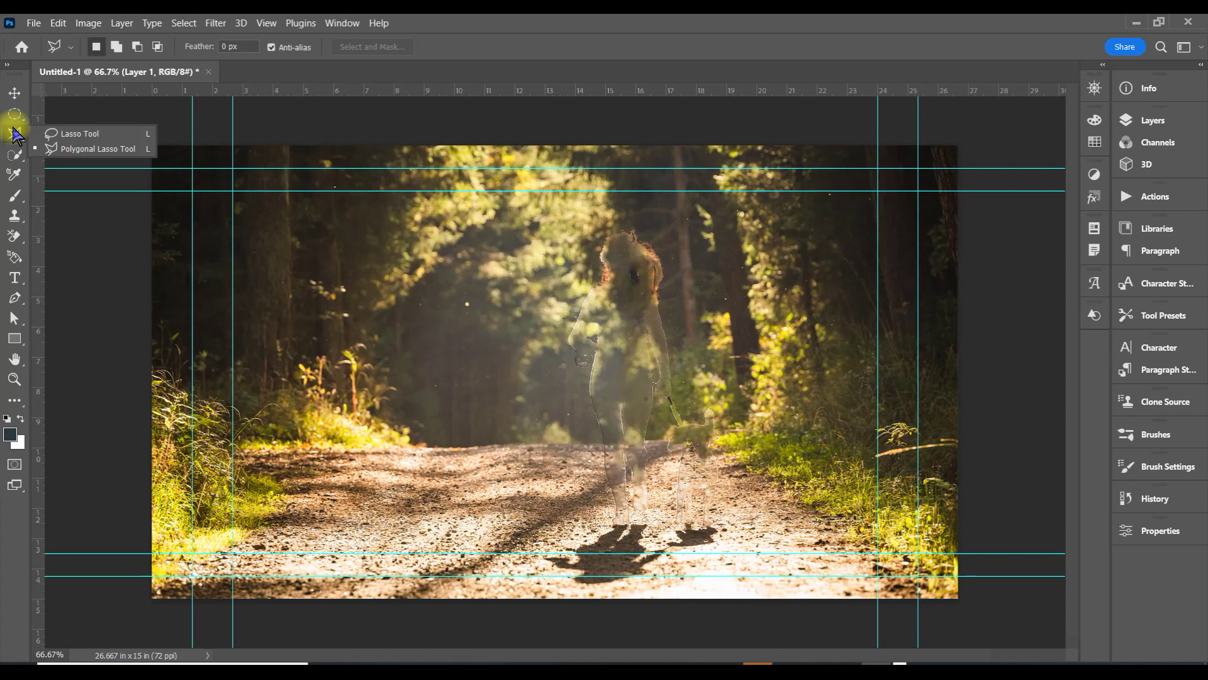
click(76, 134)
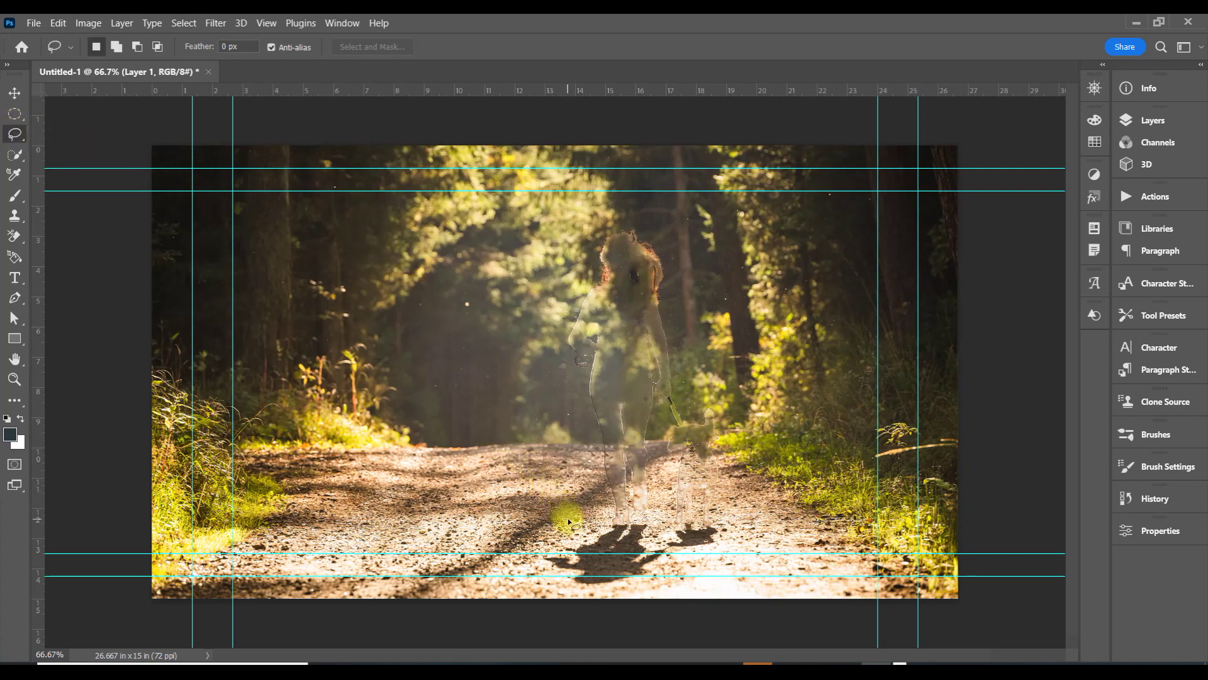
Step: Draw a lasso outline around the faded woman, dog and their shadow on the path
drag(614, 517, 593, 365)
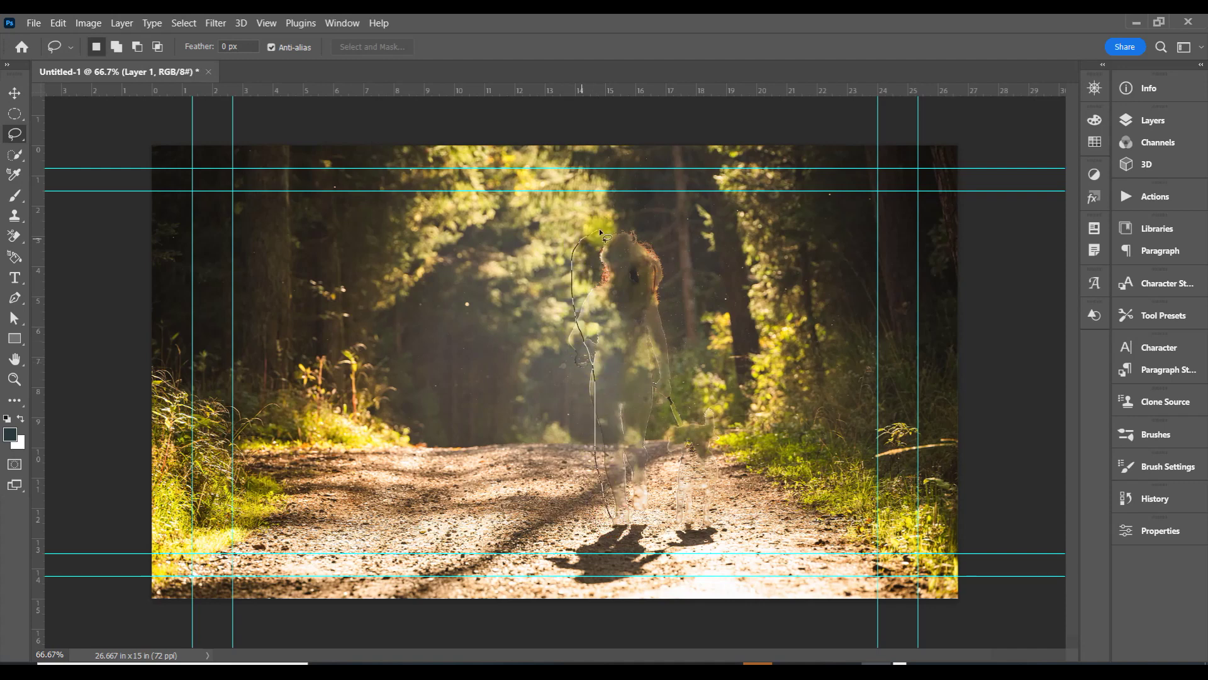
mouse_move(655, 230)
mouse_down()
mouse_move(680, 274)
mouse_move(715, 525)
mouse_move(692, 569)
mouse_move(653, 590)
mouse_up()
drag(545, 587, 536, 552)
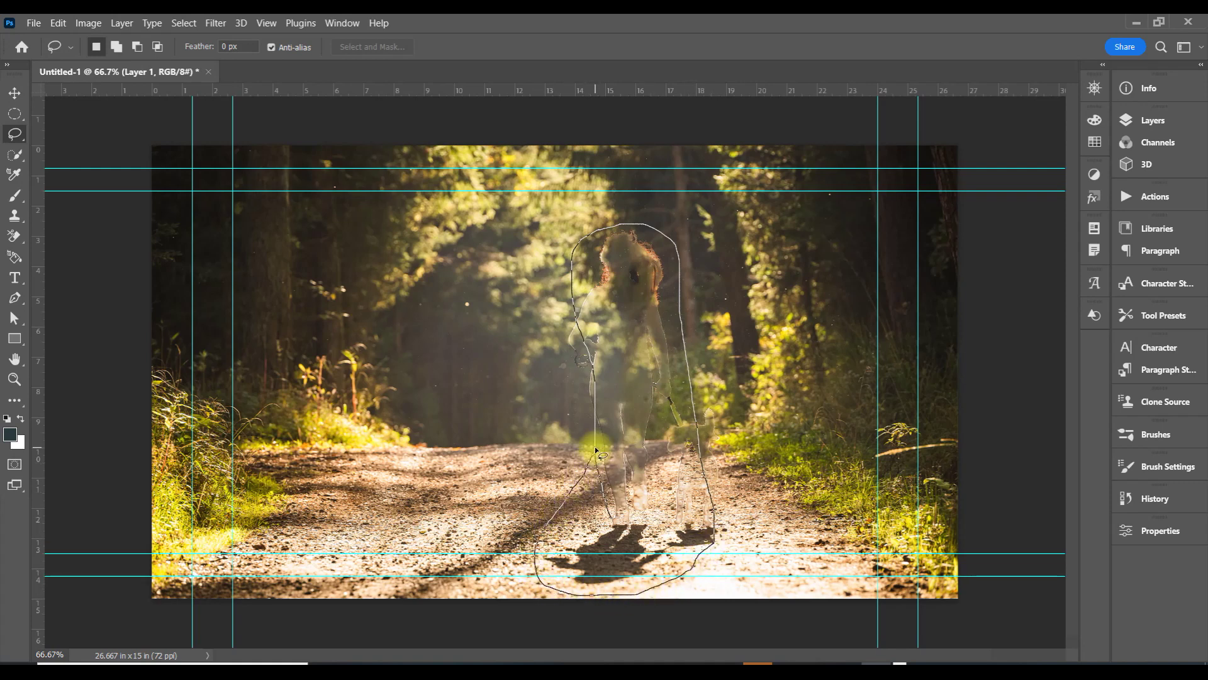
drag(596, 450, 595, 446)
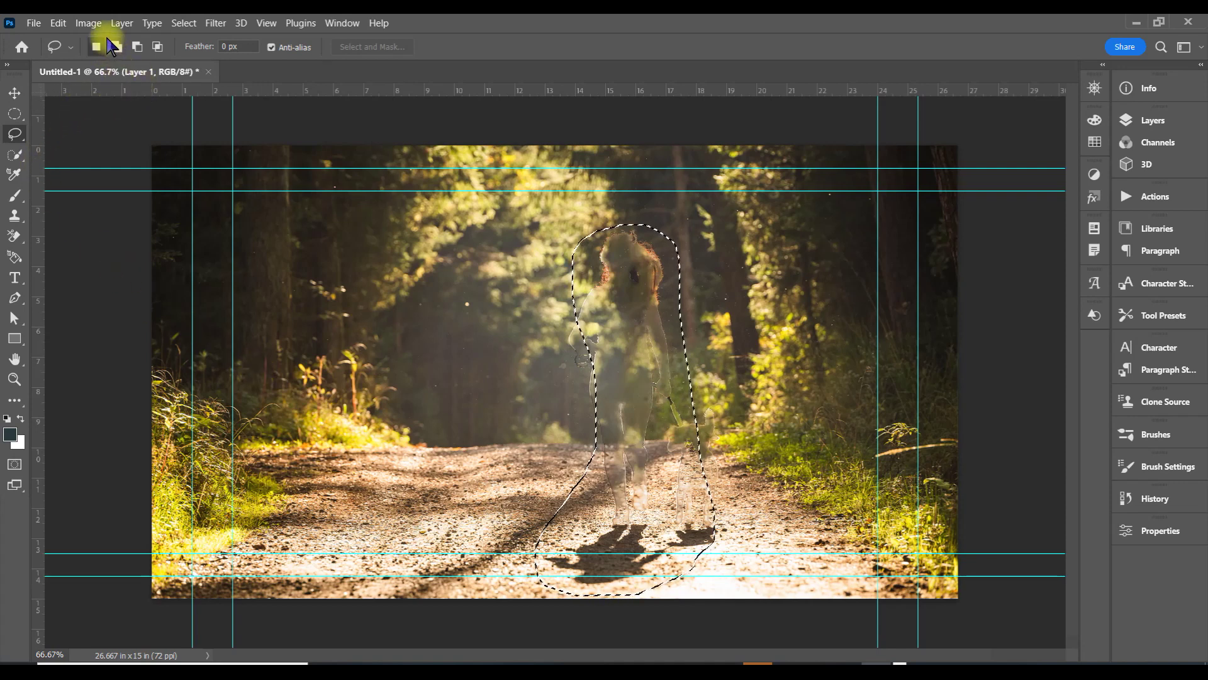
click(57, 23)
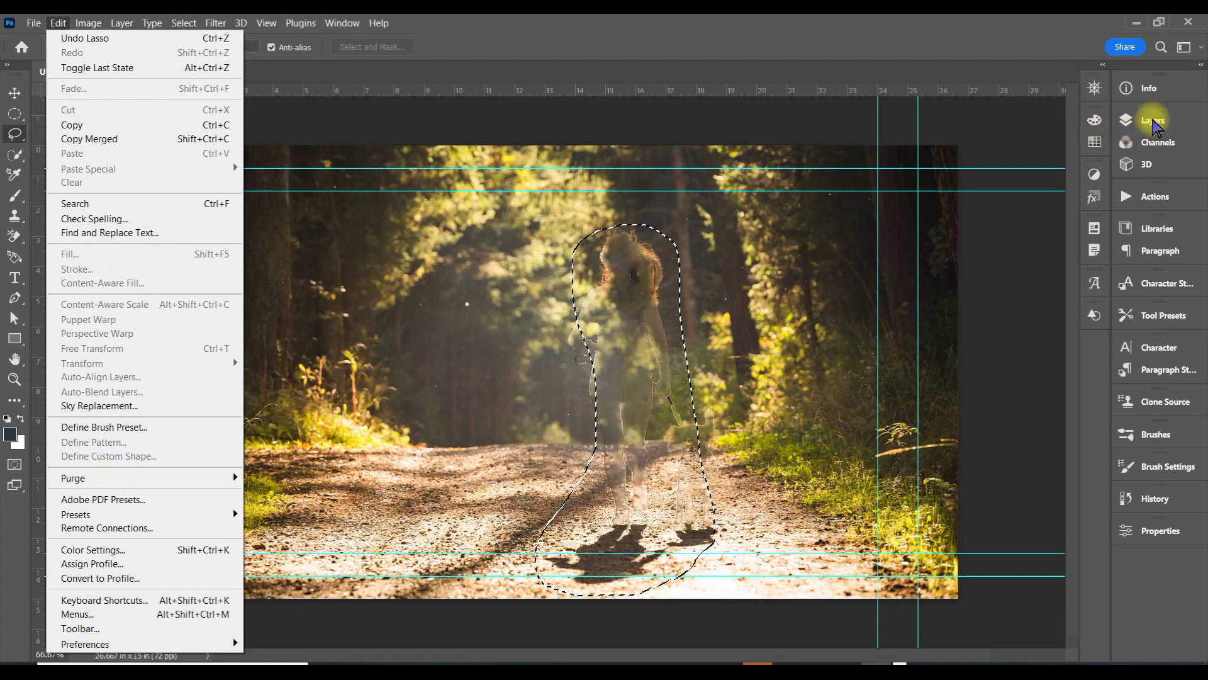
Step: Content-aware fill the lasso area on the forest photo layer
click(1151, 121)
click(964, 228)
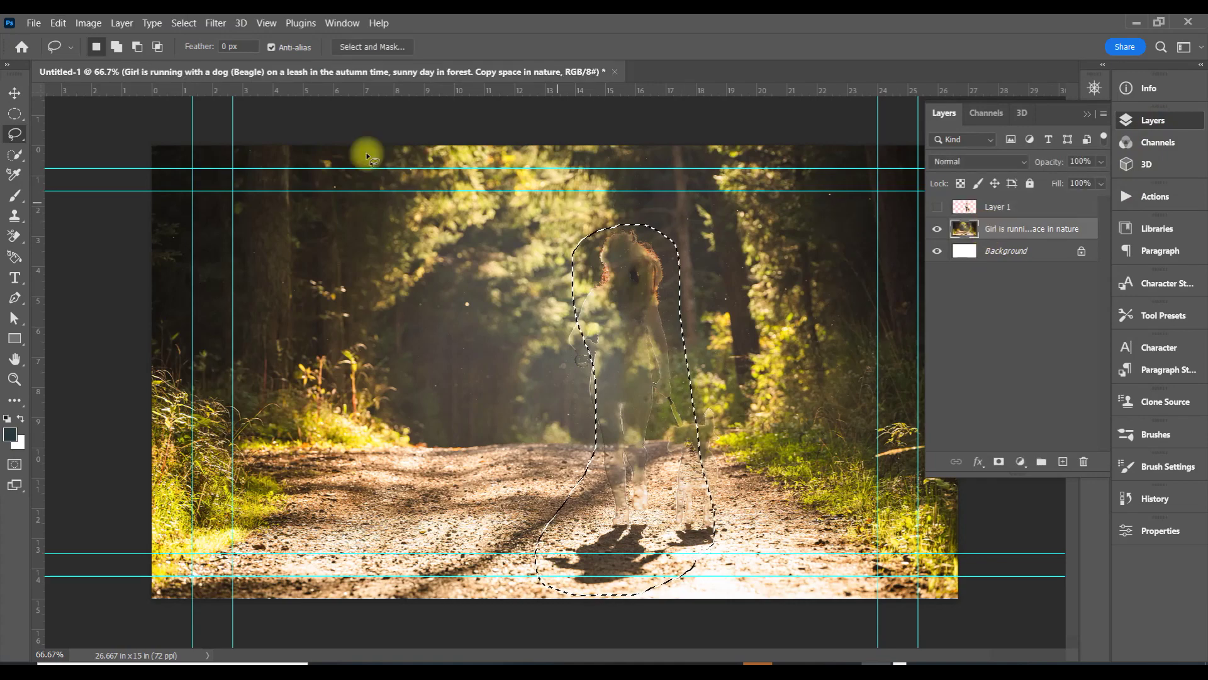
click(58, 23)
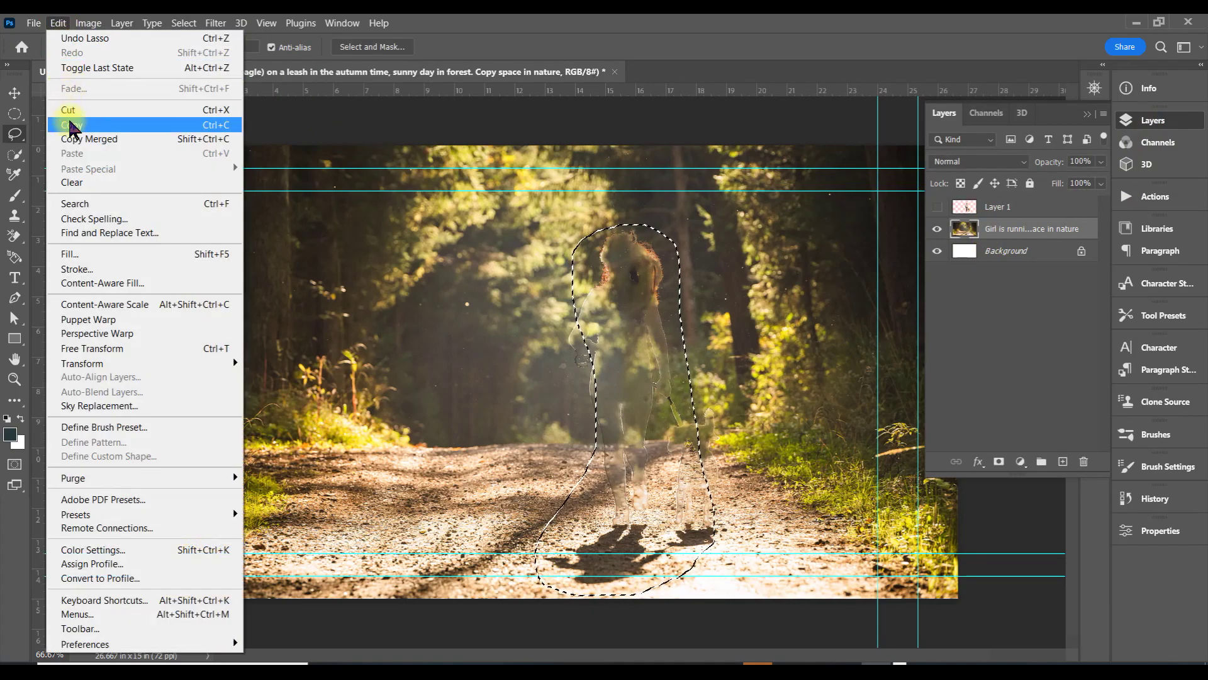
click(70, 253)
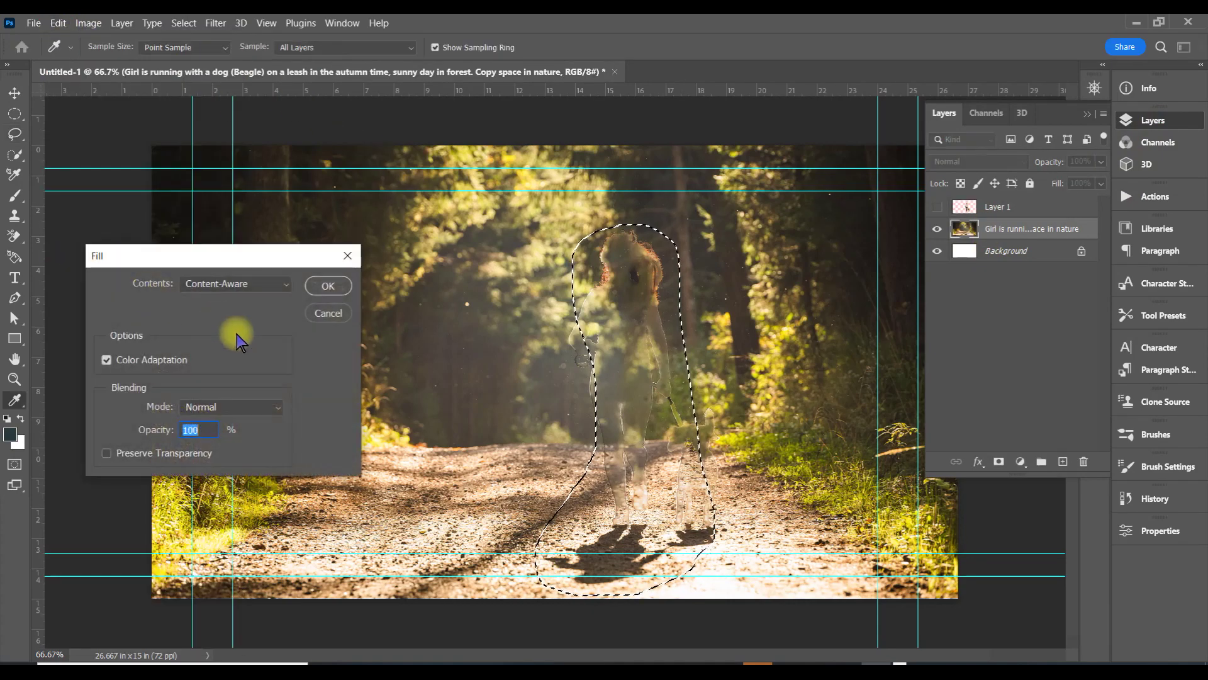
click(326, 285)
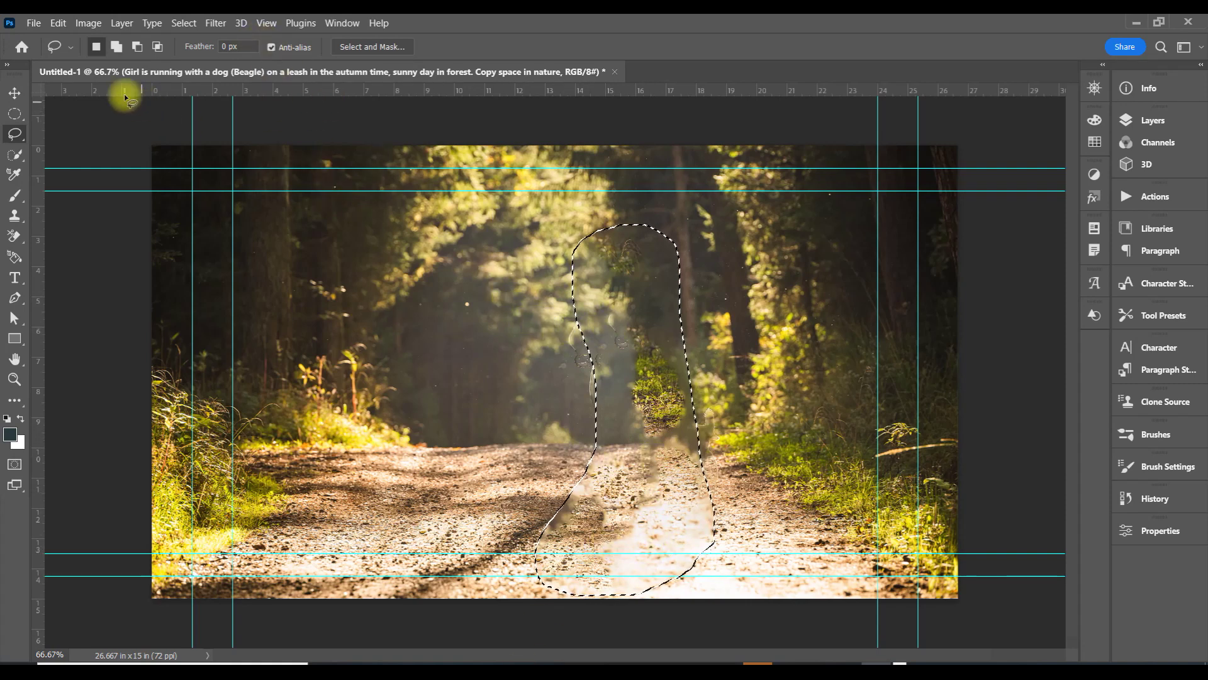
Step: Deselect the lasso selection
click(177, 22)
click(197, 56)
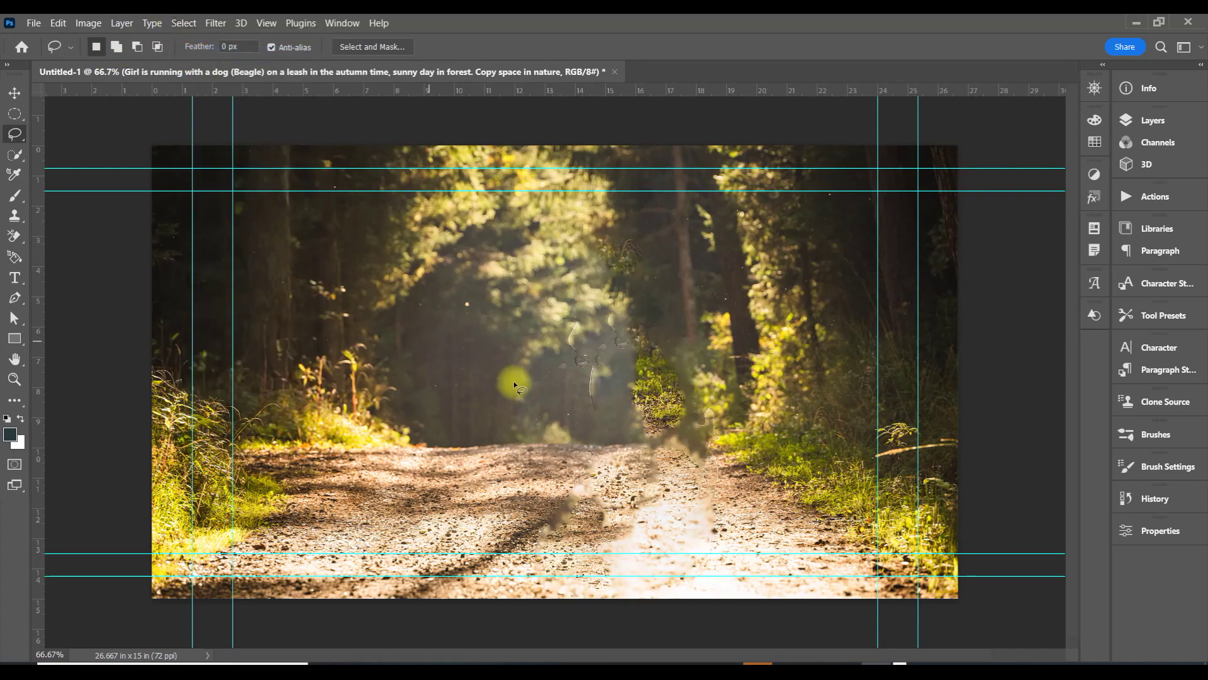
click(1152, 120)
Step: Make Layer 1 visible and open the Timeline panel set to Create Video Timeline
click(1037, 210)
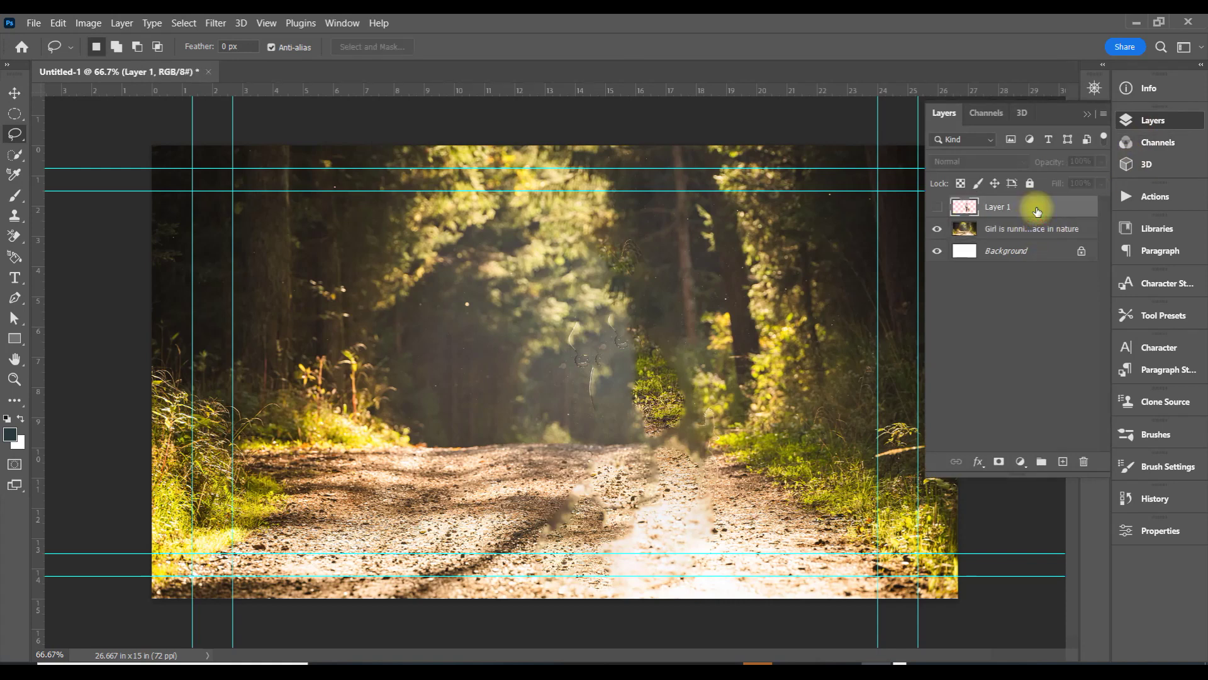
click(937, 206)
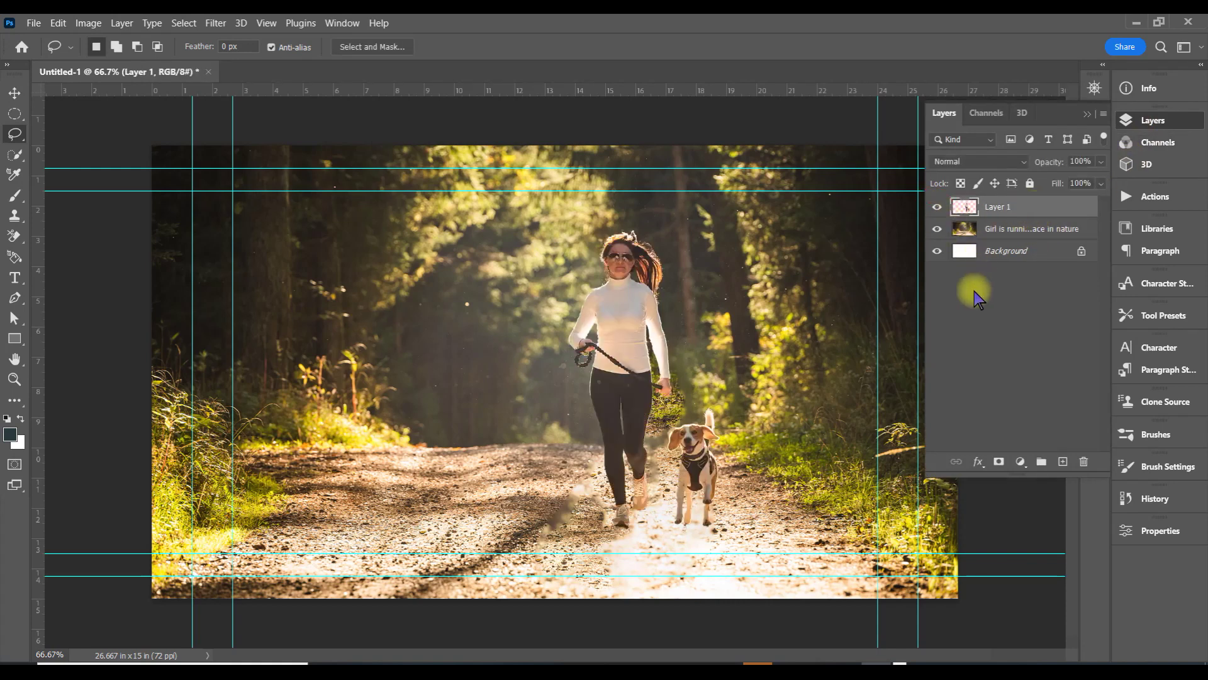
click(340, 23)
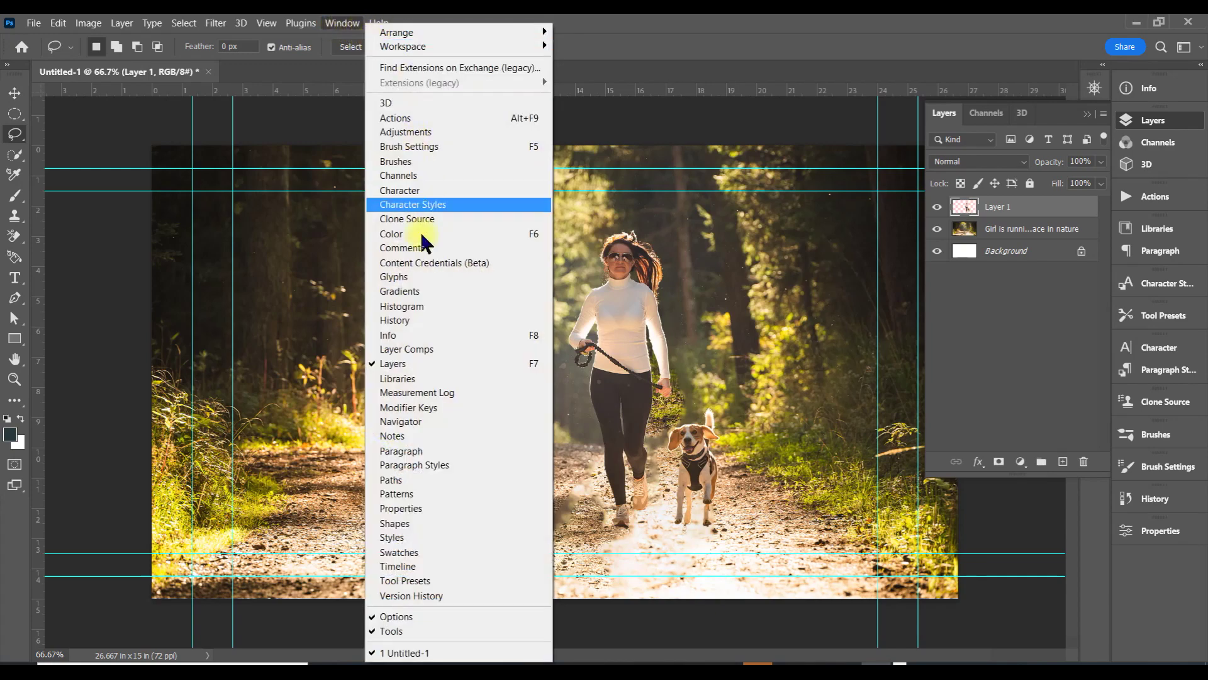
click(398, 565)
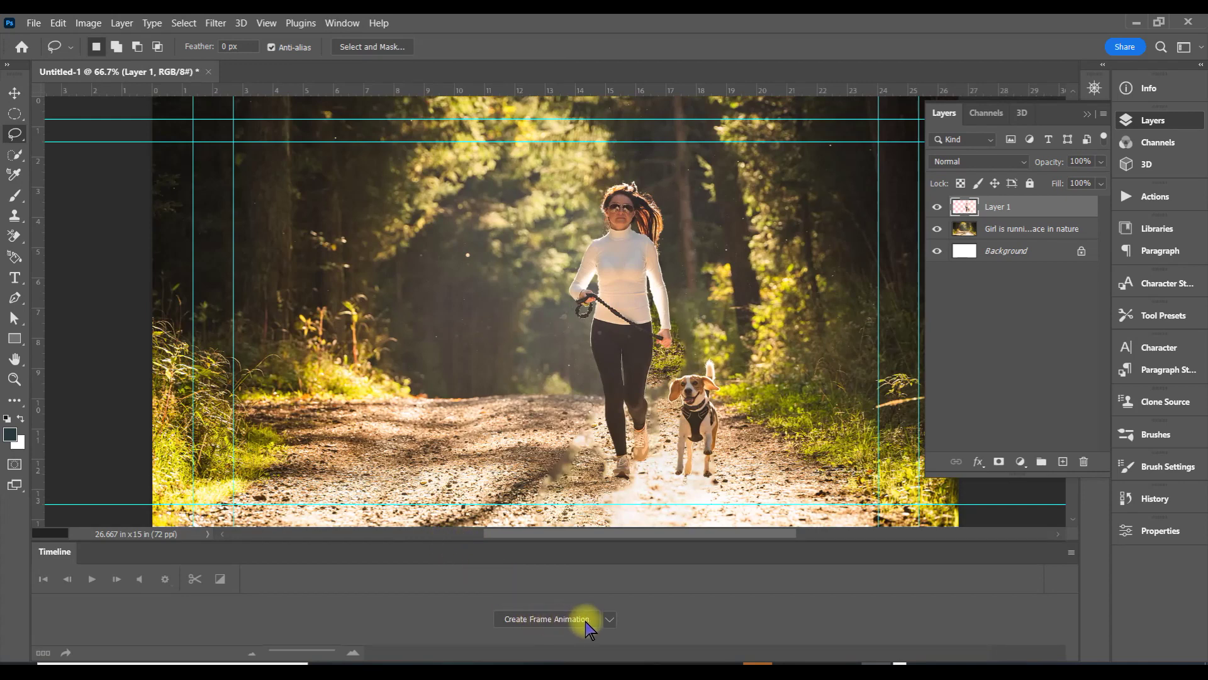
click(607, 620)
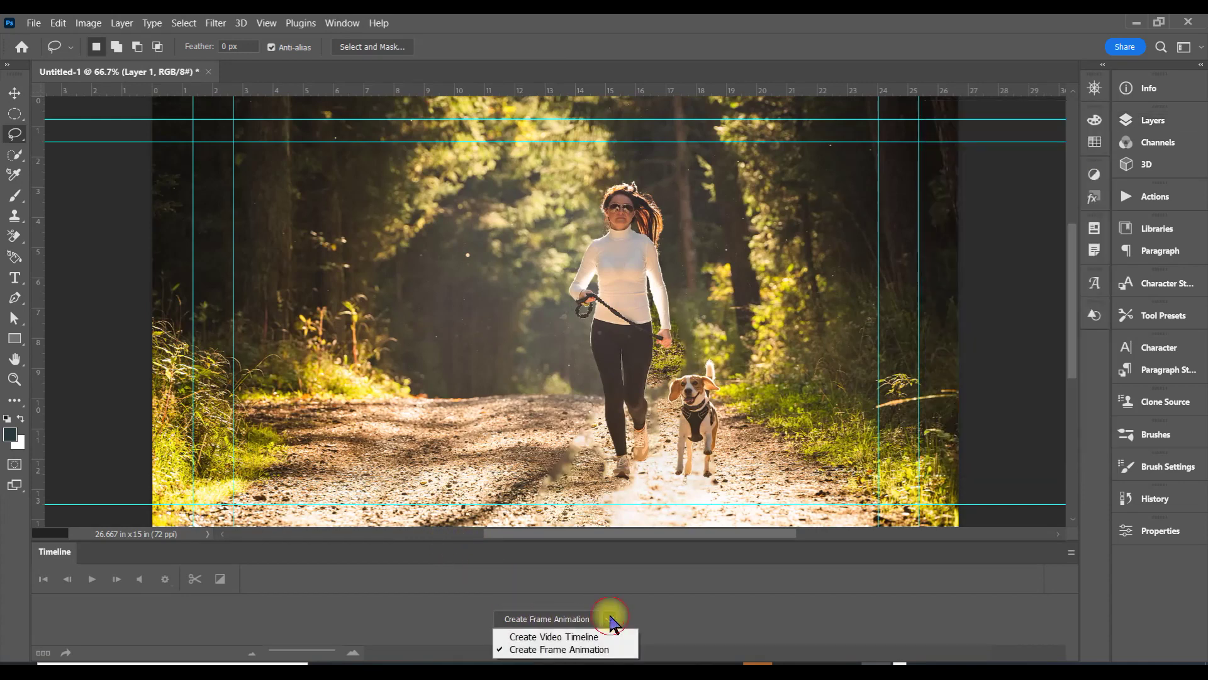
click(550, 637)
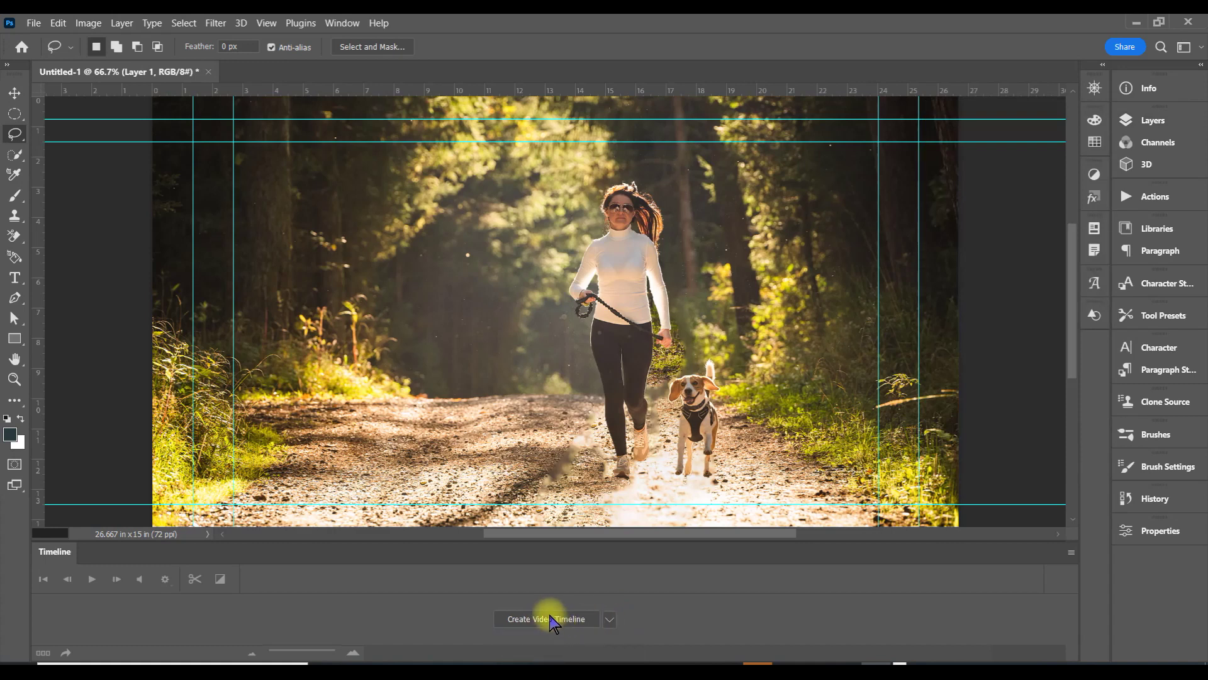
Step: Create the video timeline, move the playhead to frame 3 and expand Layer 1's track
click(550, 620)
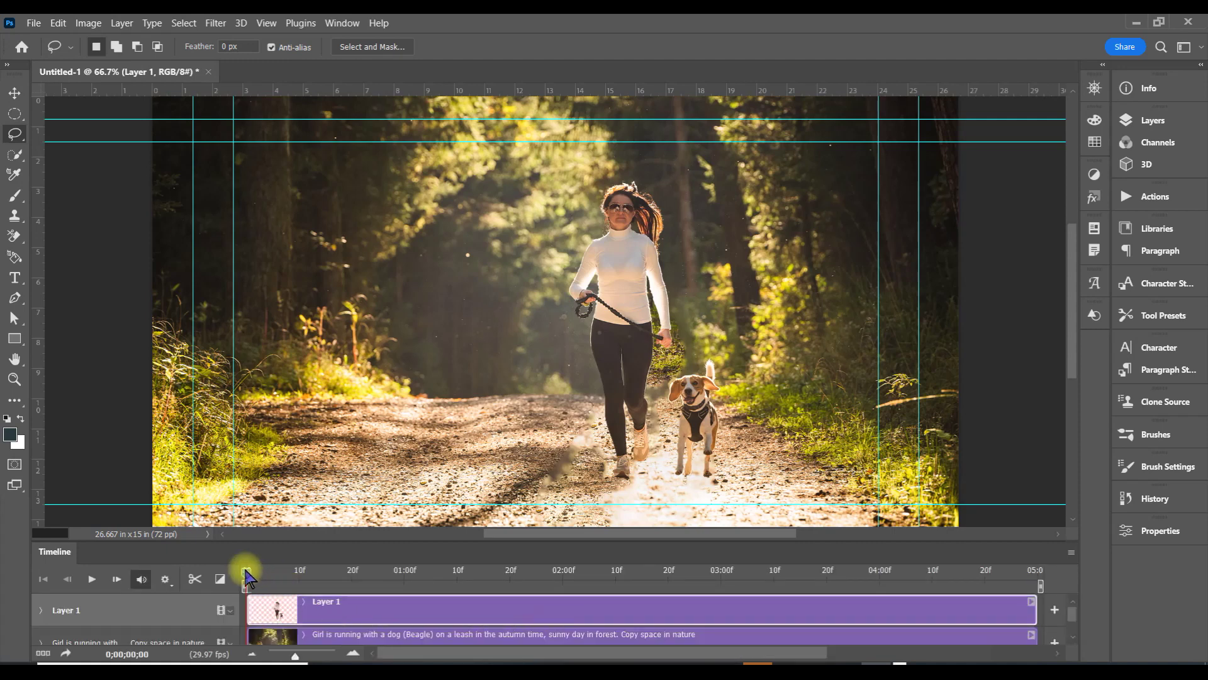
drag(246, 573, 265, 574)
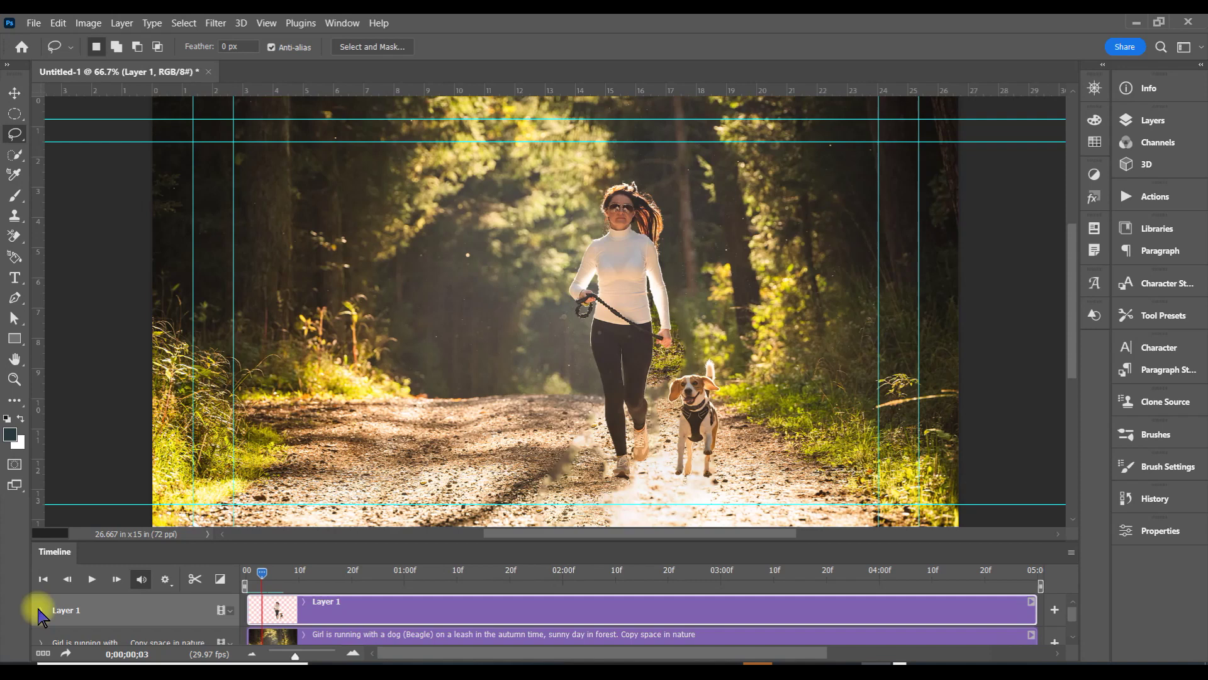
click(41, 610)
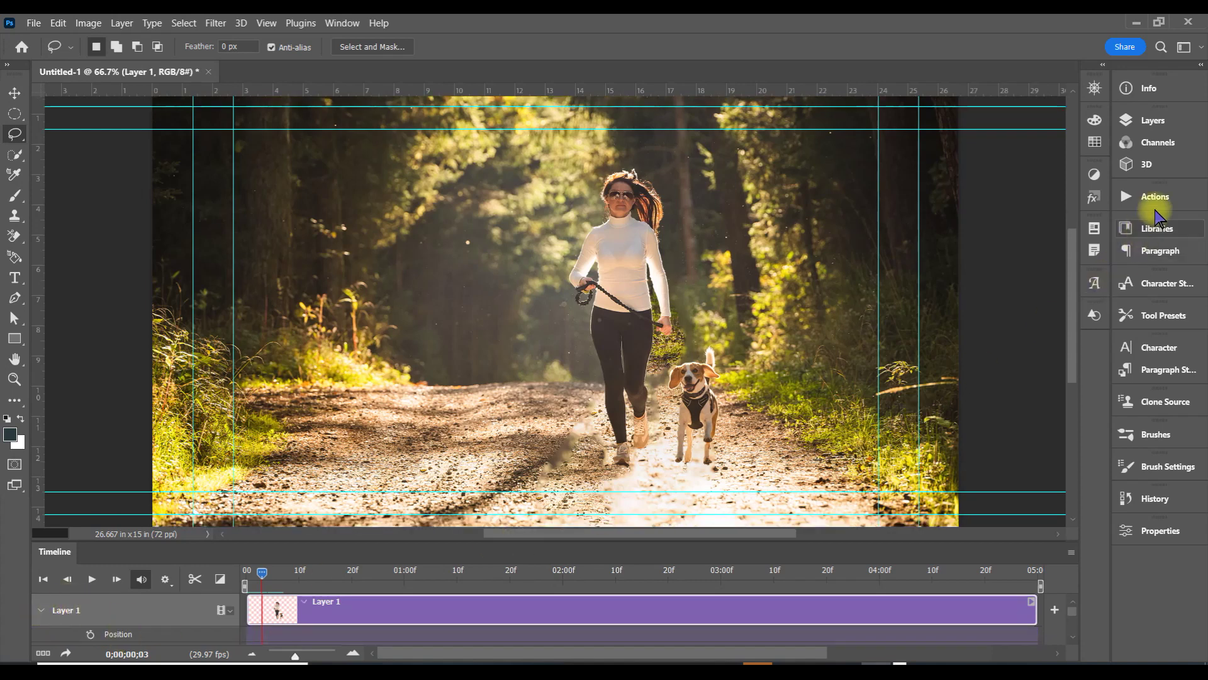
Step: Convert Layer 1 to a Smart Object and show its Transform property in the timeline
click(1171, 124)
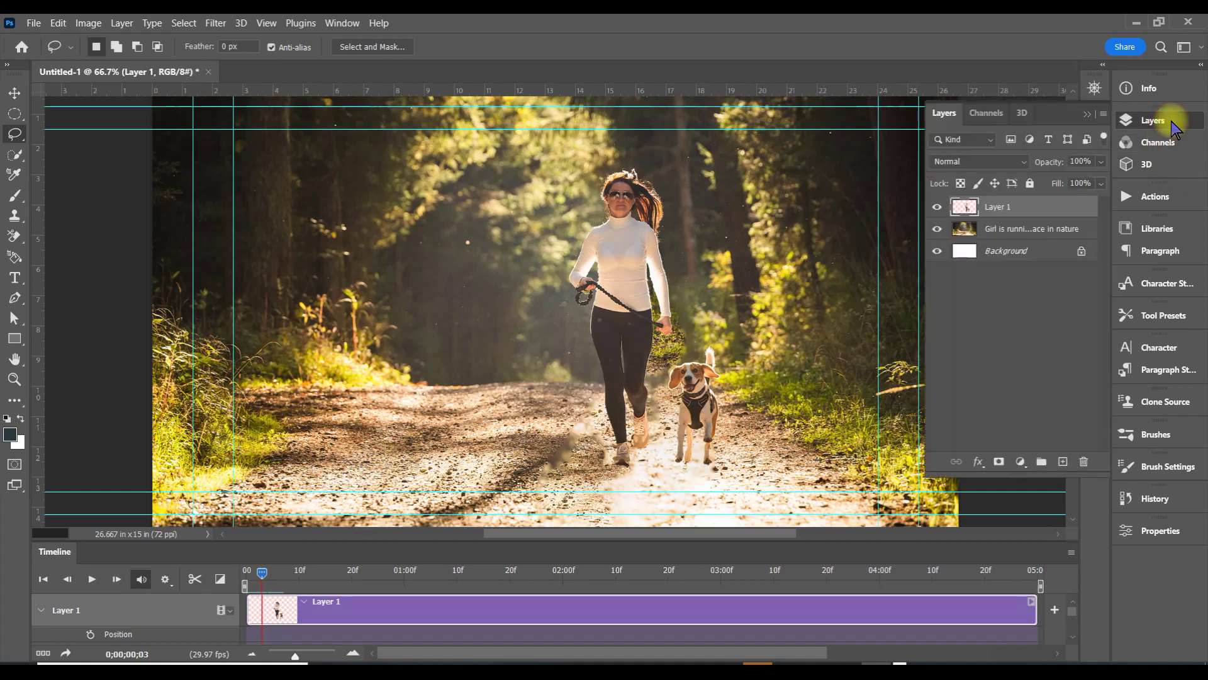
right_click(966, 212)
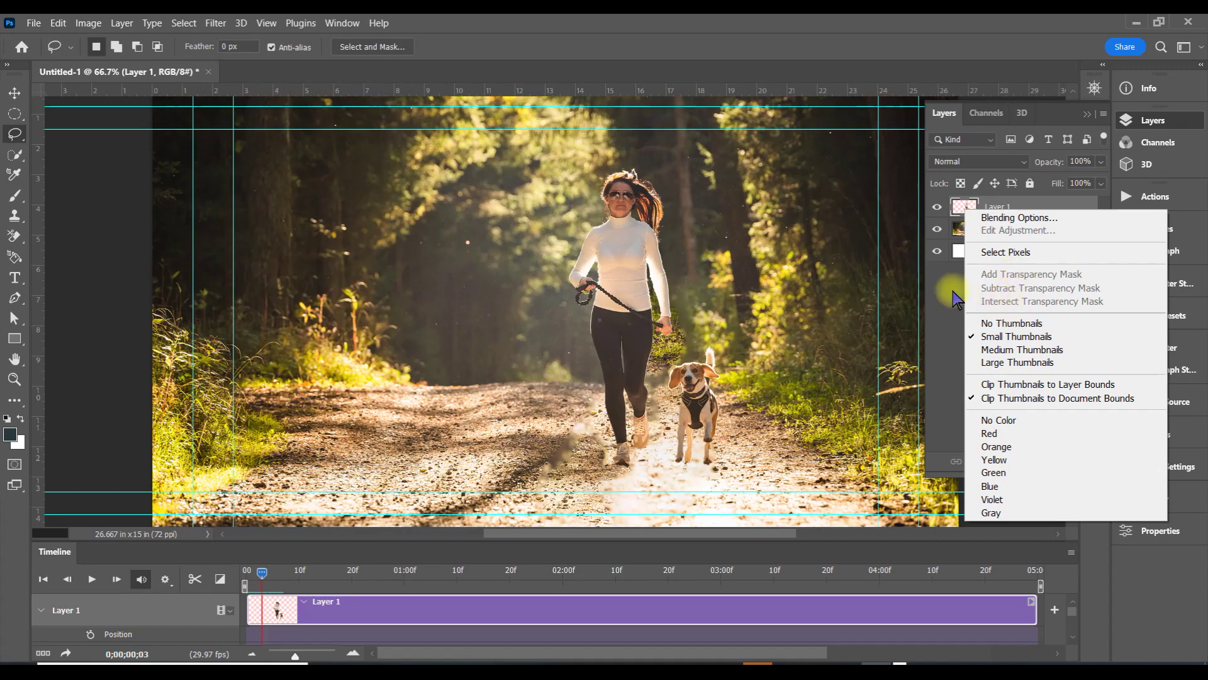
click(1025, 210)
right_click(1025, 209)
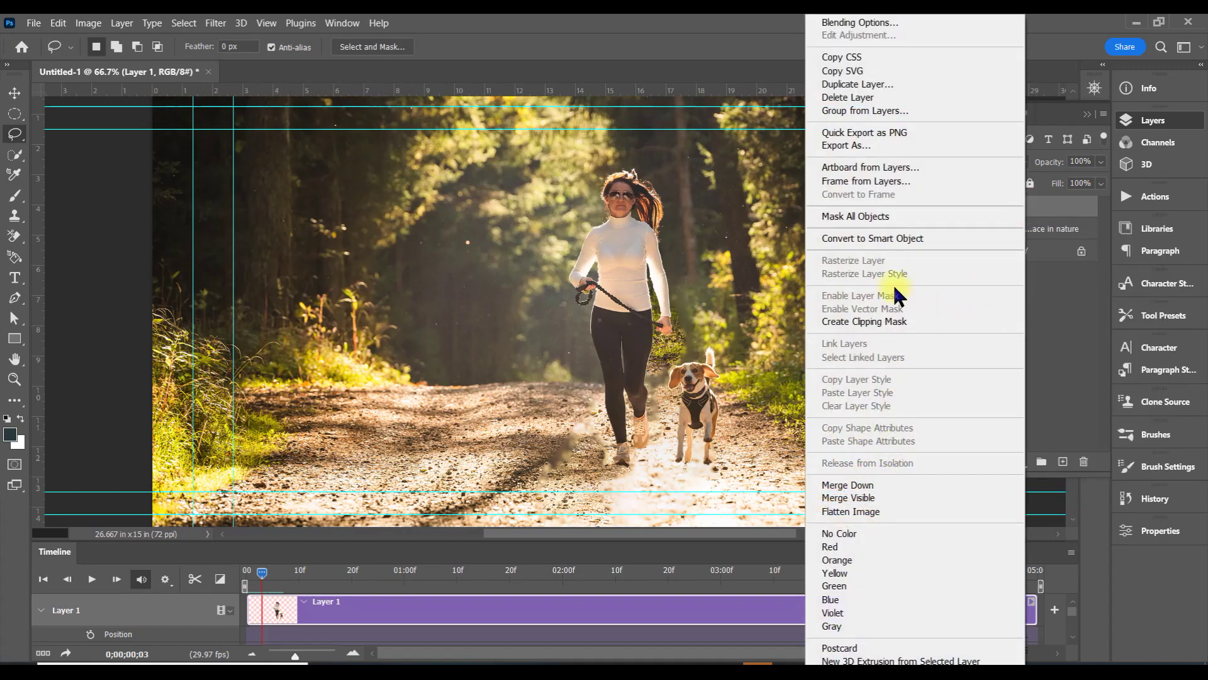
click(869, 239)
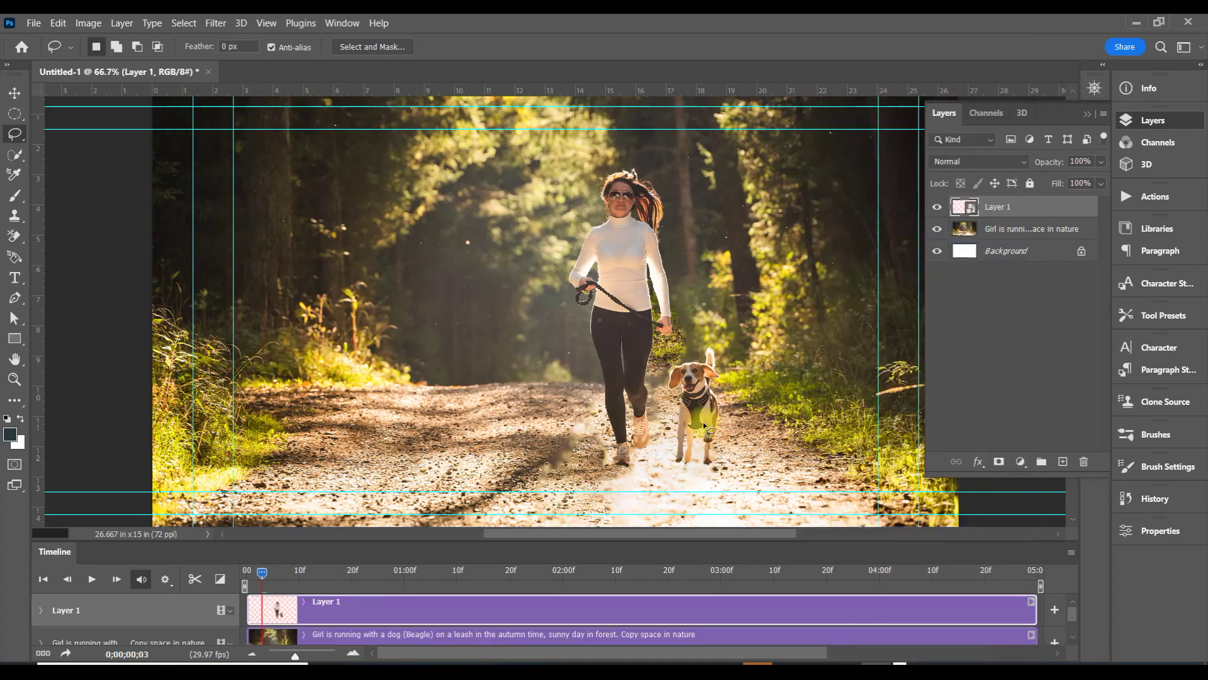
click(41, 610)
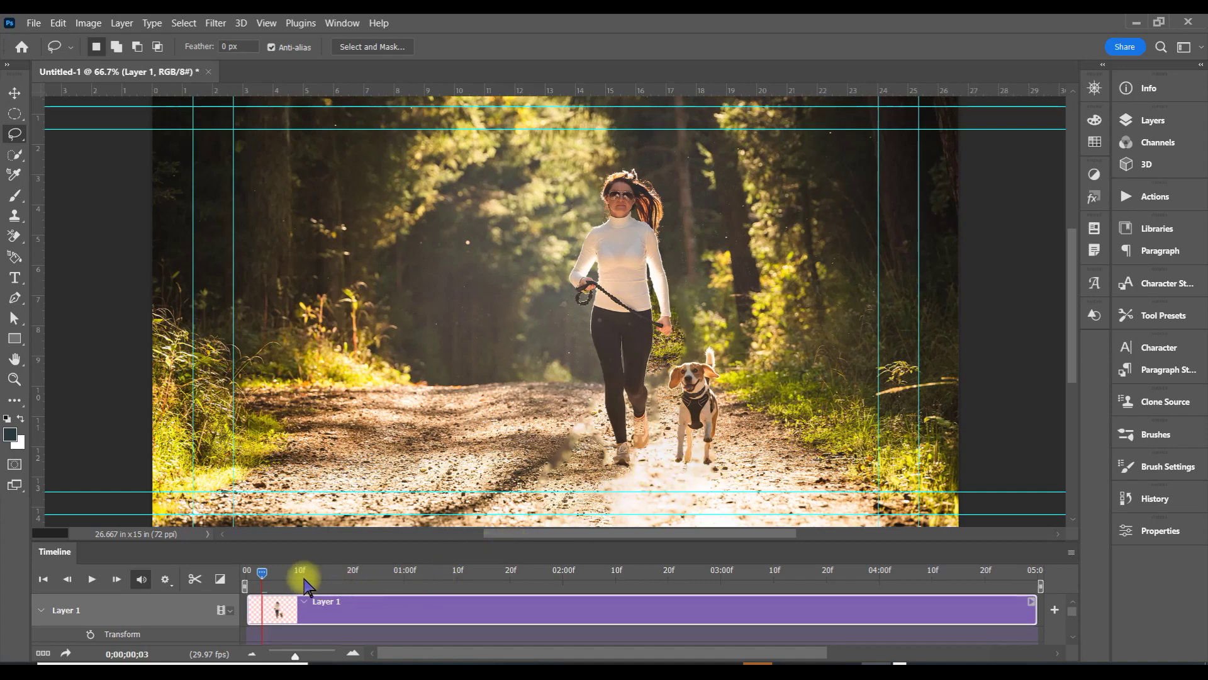
Step: Set a Transform keyframe for Layer 1 at 0;00;00;00, then move the playhead to the clip's end
drag(264, 576, 250, 571)
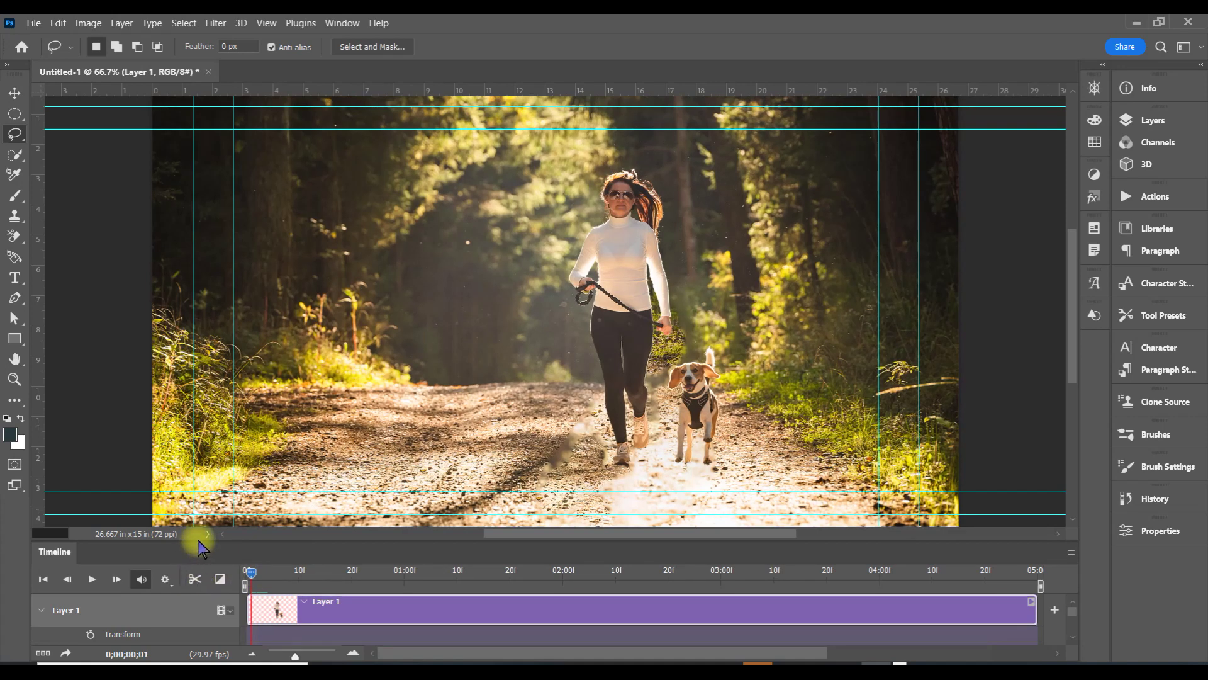
drag(197, 533, 198, 503)
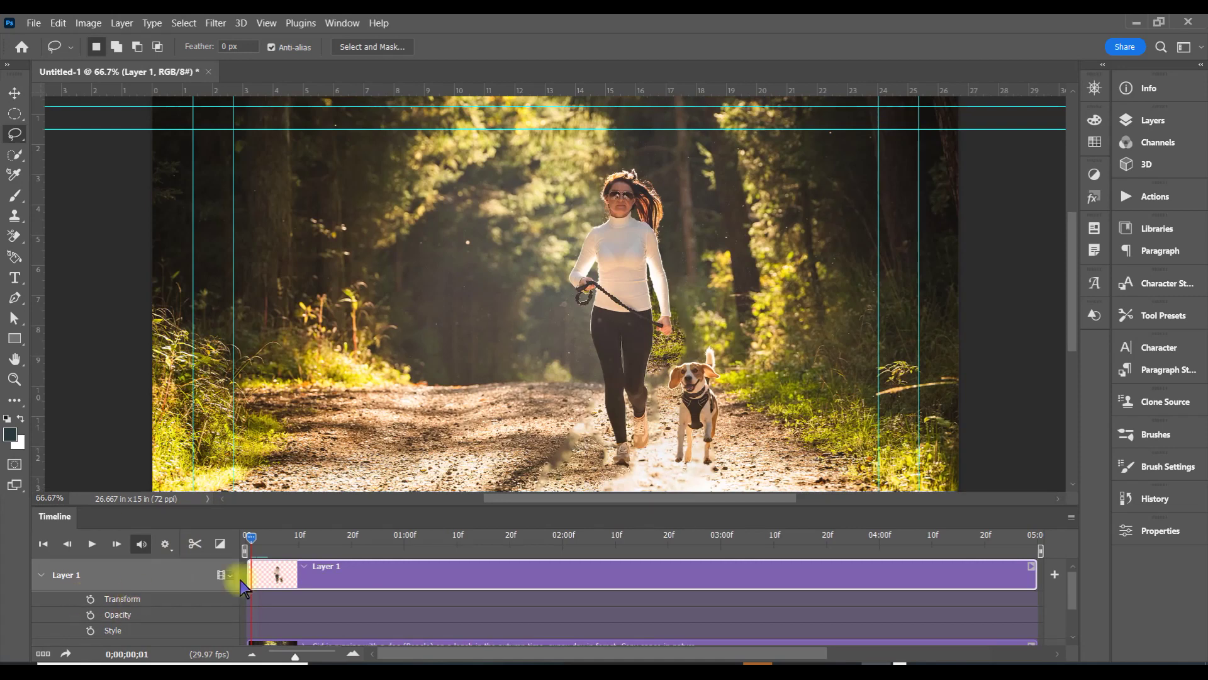
drag(252, 540, 248, 538)
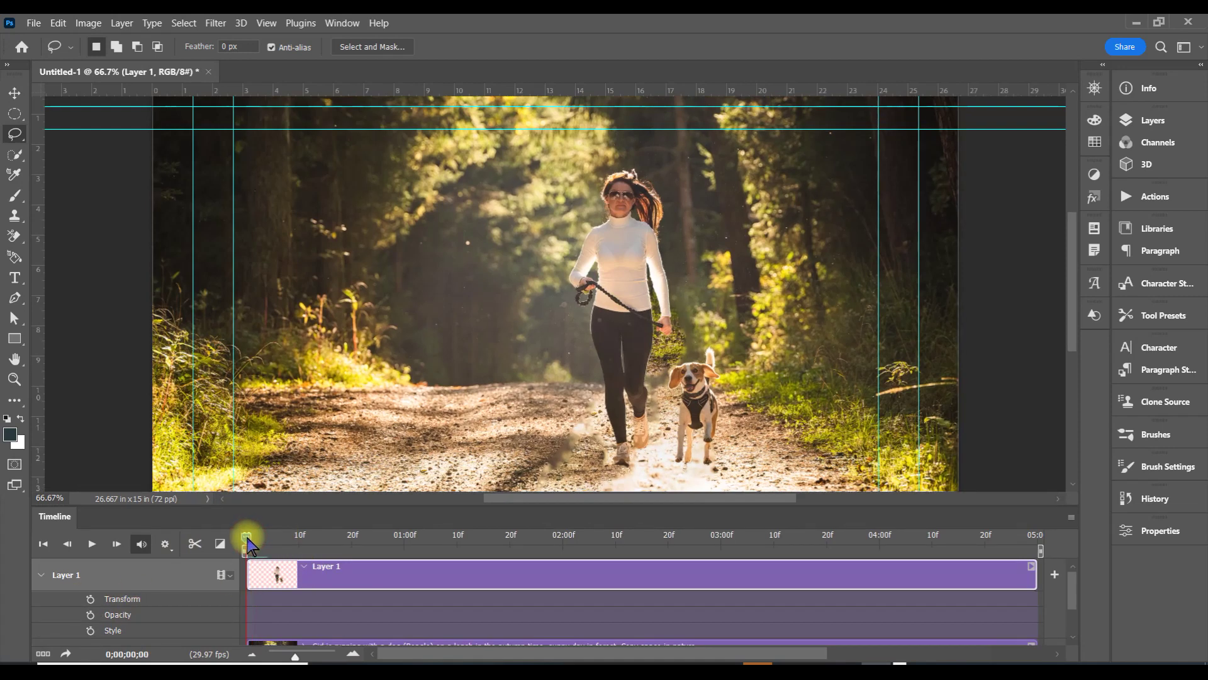
click(90, 599)
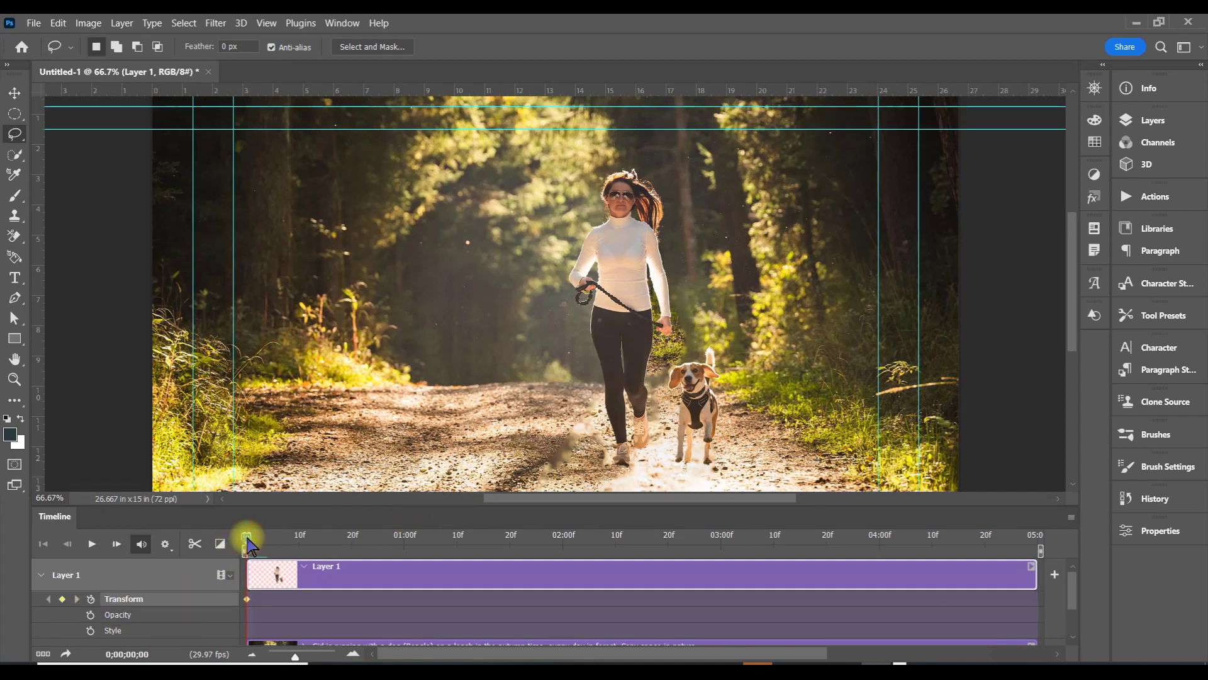
drag(245, 538, 1049, 567)
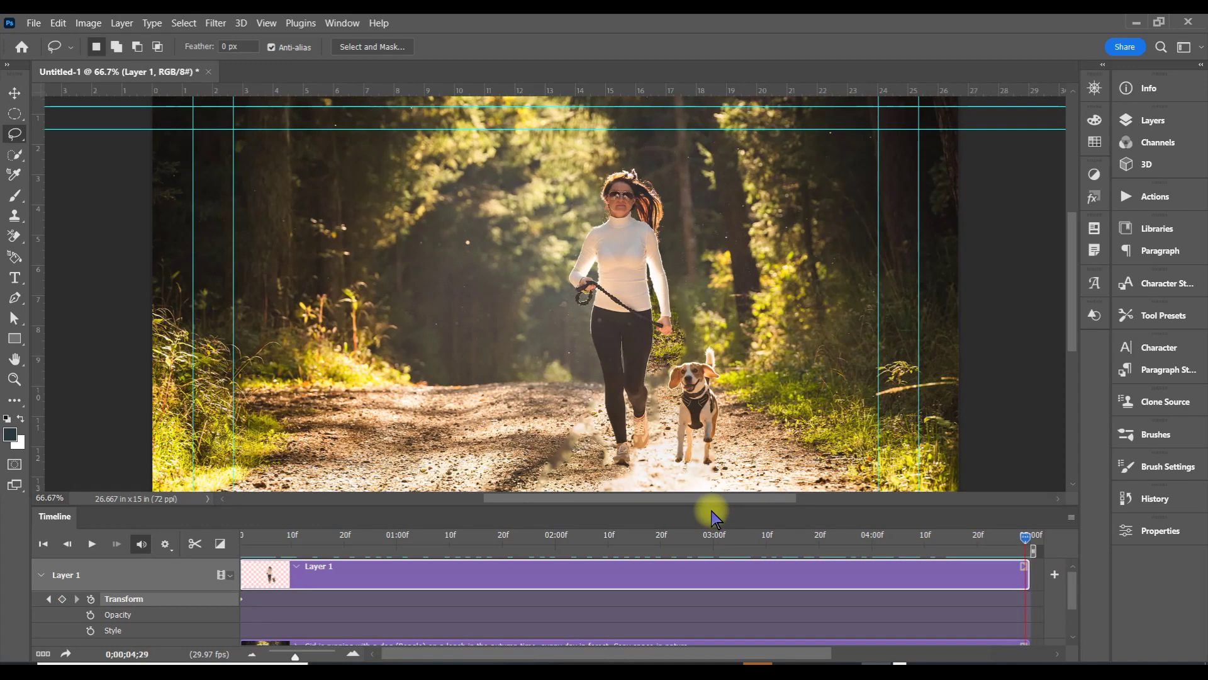
Step: Scale Layer 1 up to 124.79% × 120.77% at 0;00;04;29 to add the end keyframe
key(ctrl+t)
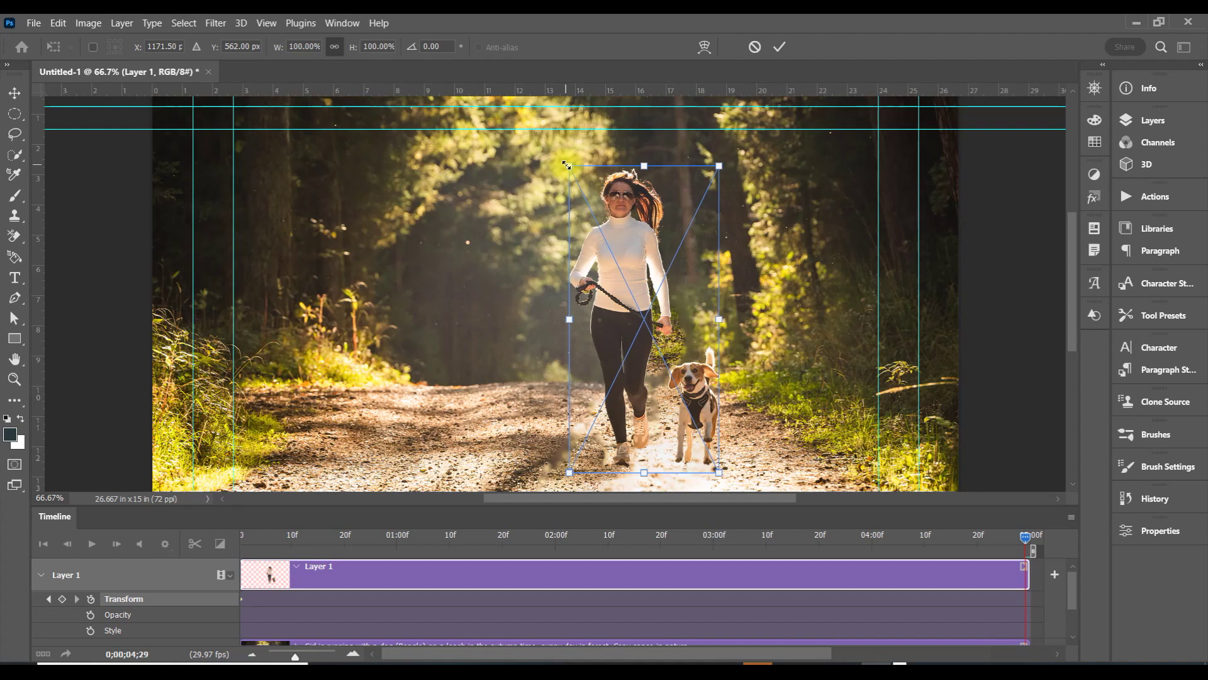
drag(566, 166, 532, 101)
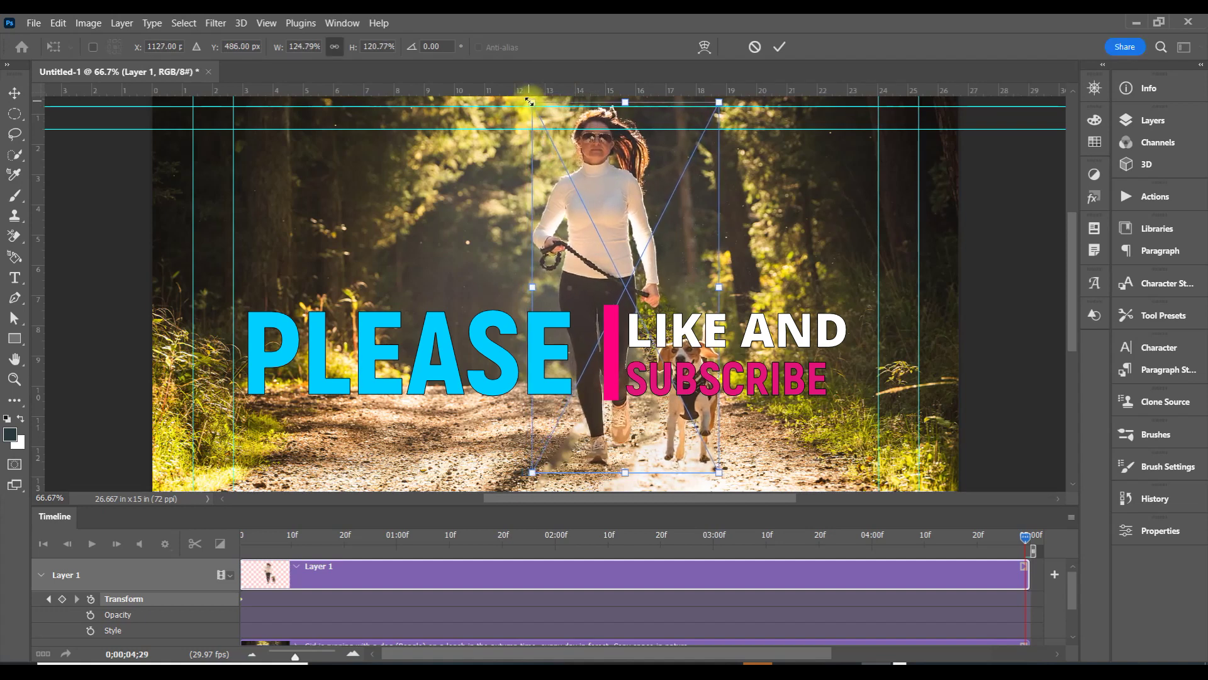
click(779, 45)
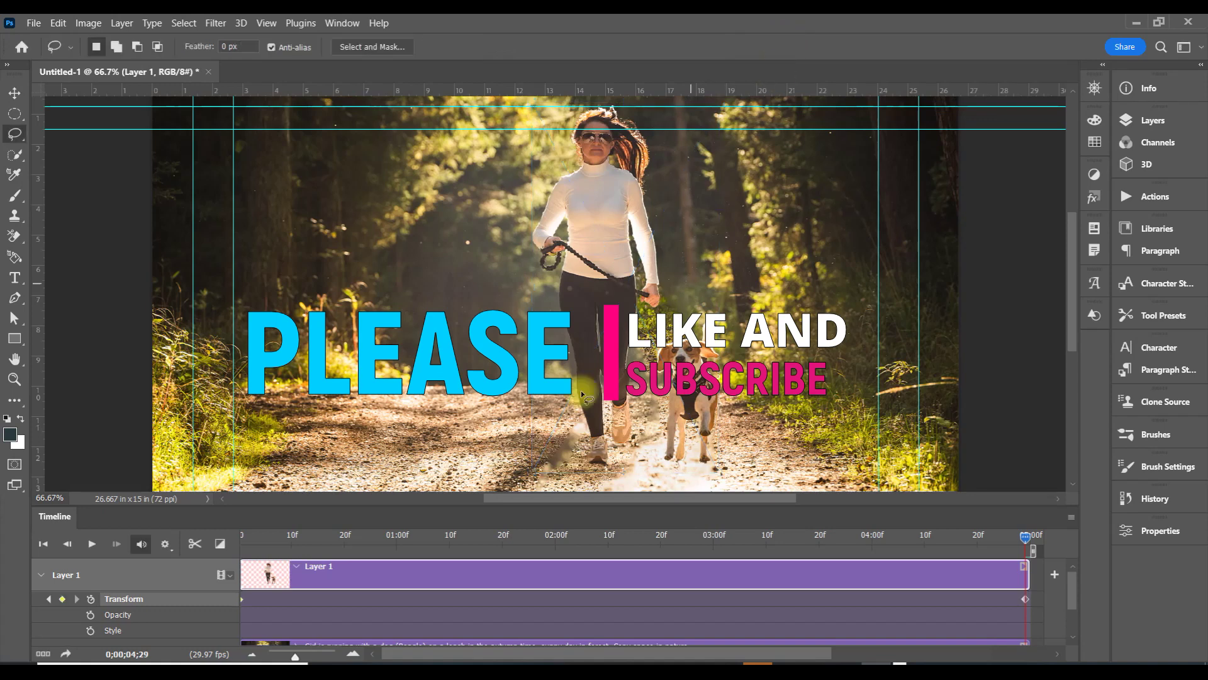
click(95, 552)
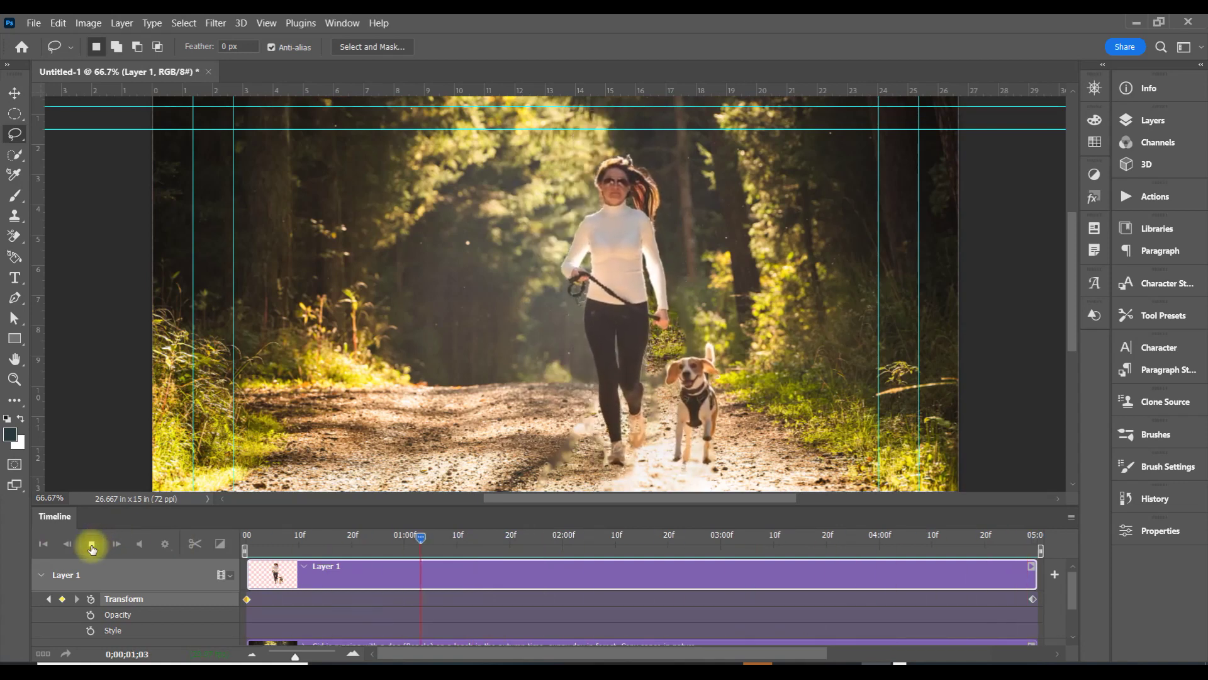
click(92, 545)
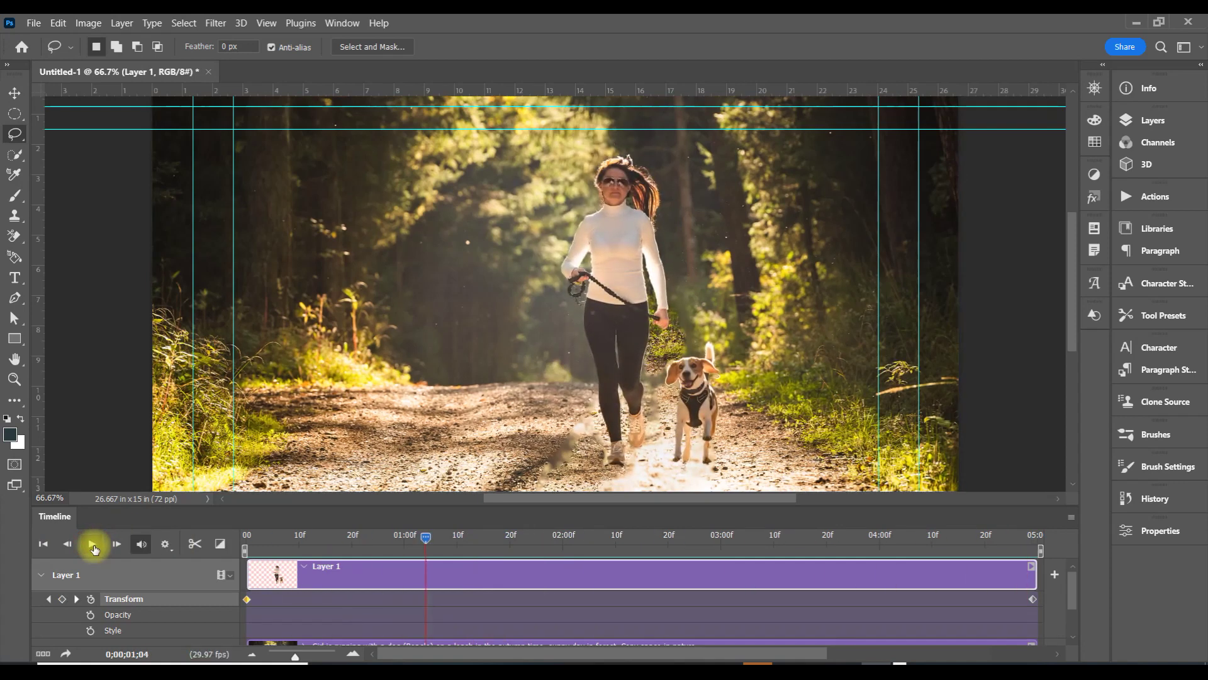
click(34, 25)
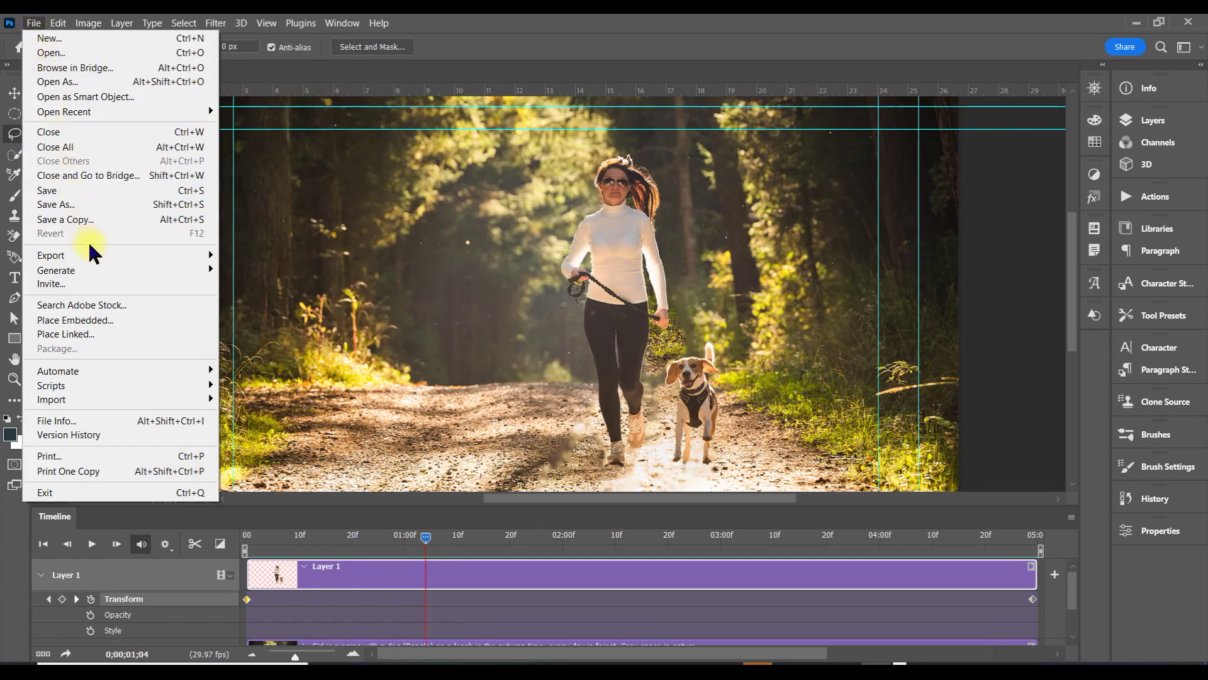
Step: Open the Render Video dialog from File > Export
mouse_move(90, 258)
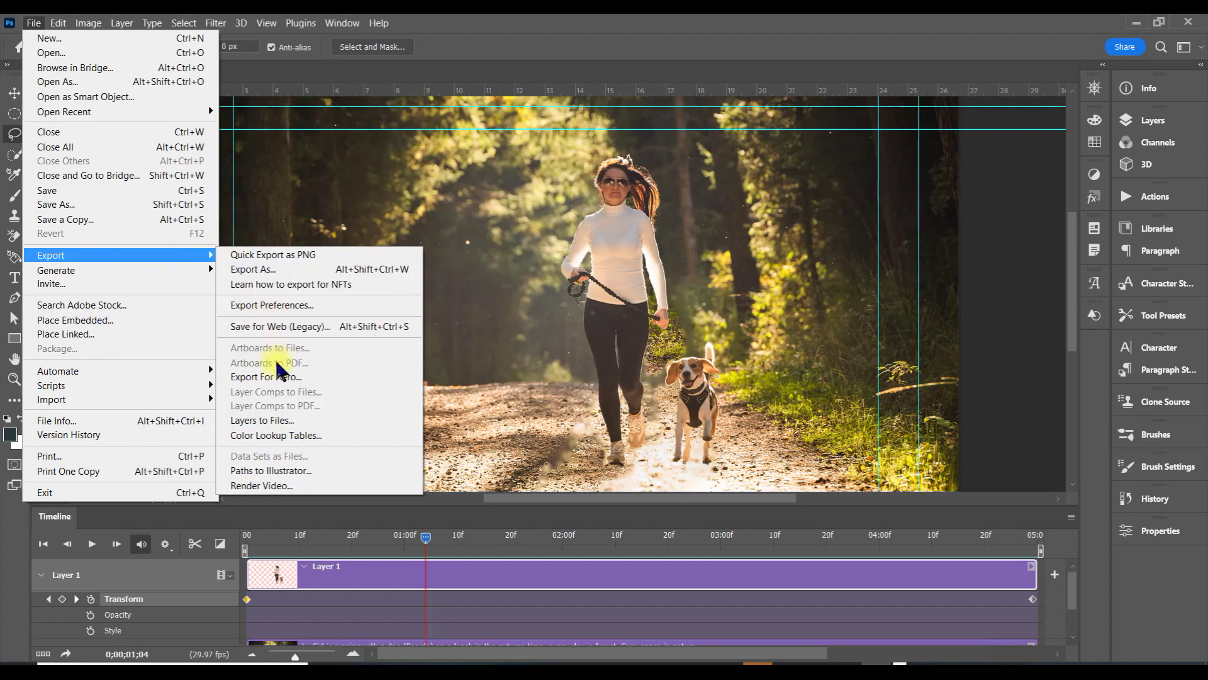
click(262, 487)
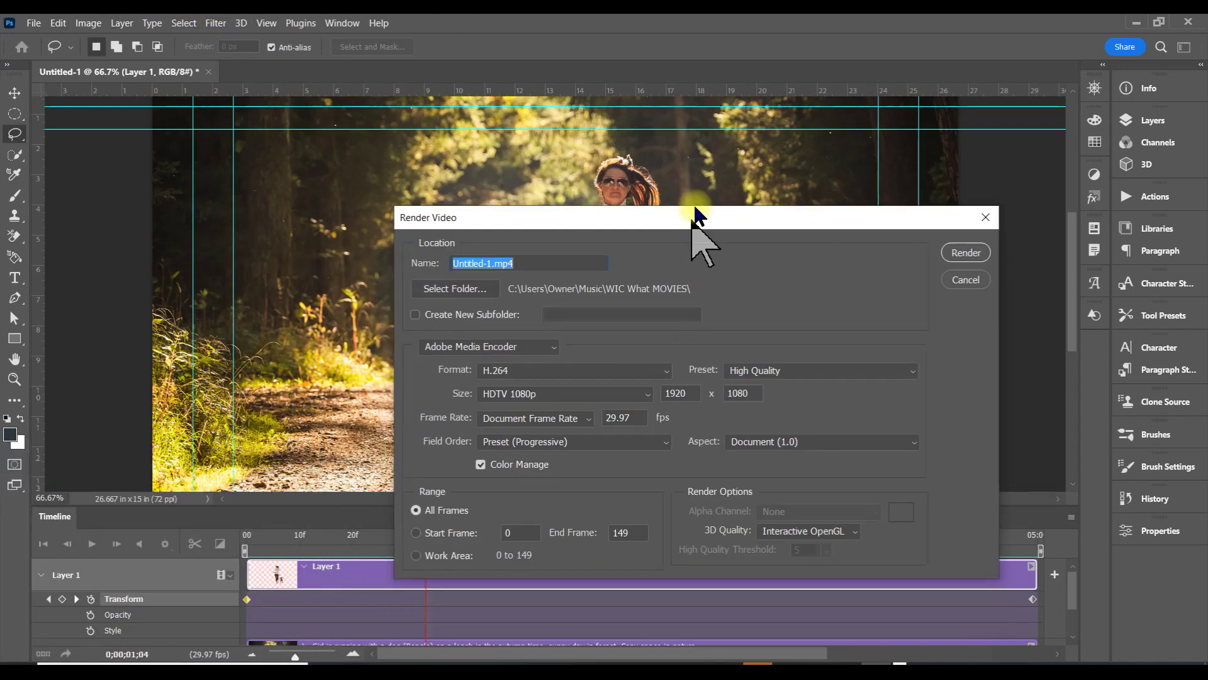
drag(693, 216, 536, 165)
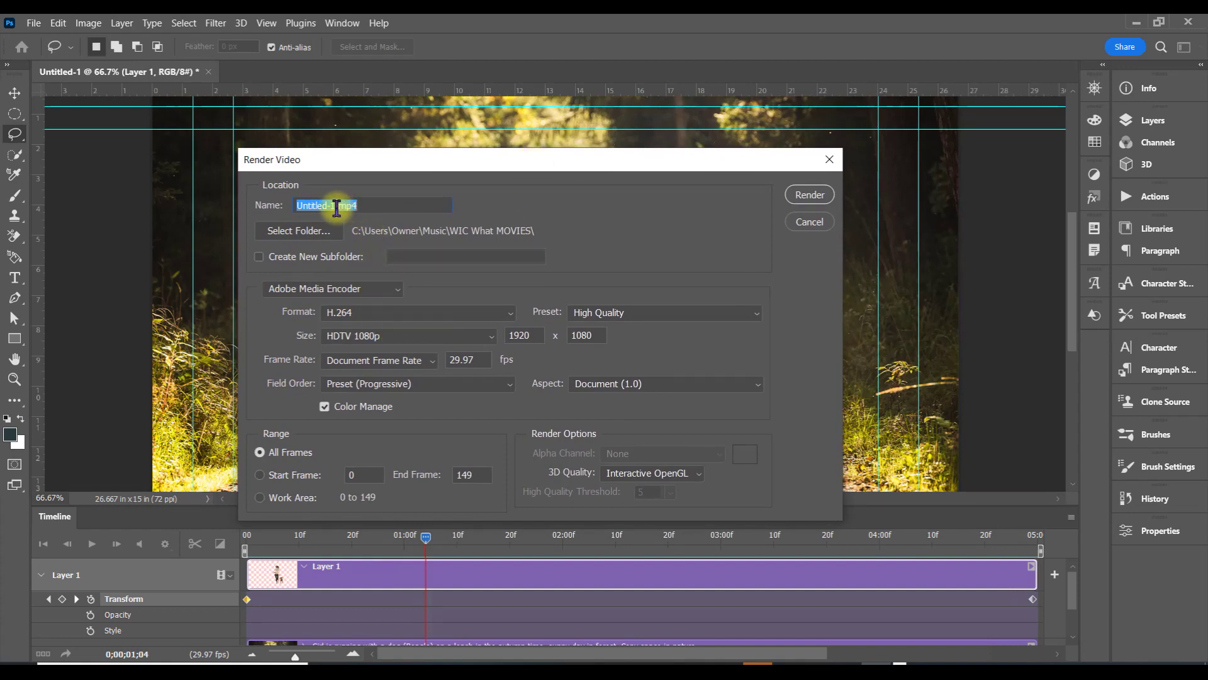
Step: Name the render output 'Woman and Dog Running', fixing a typo along the way
drag(335, 208, 283, 206)
text(Woman and DO)
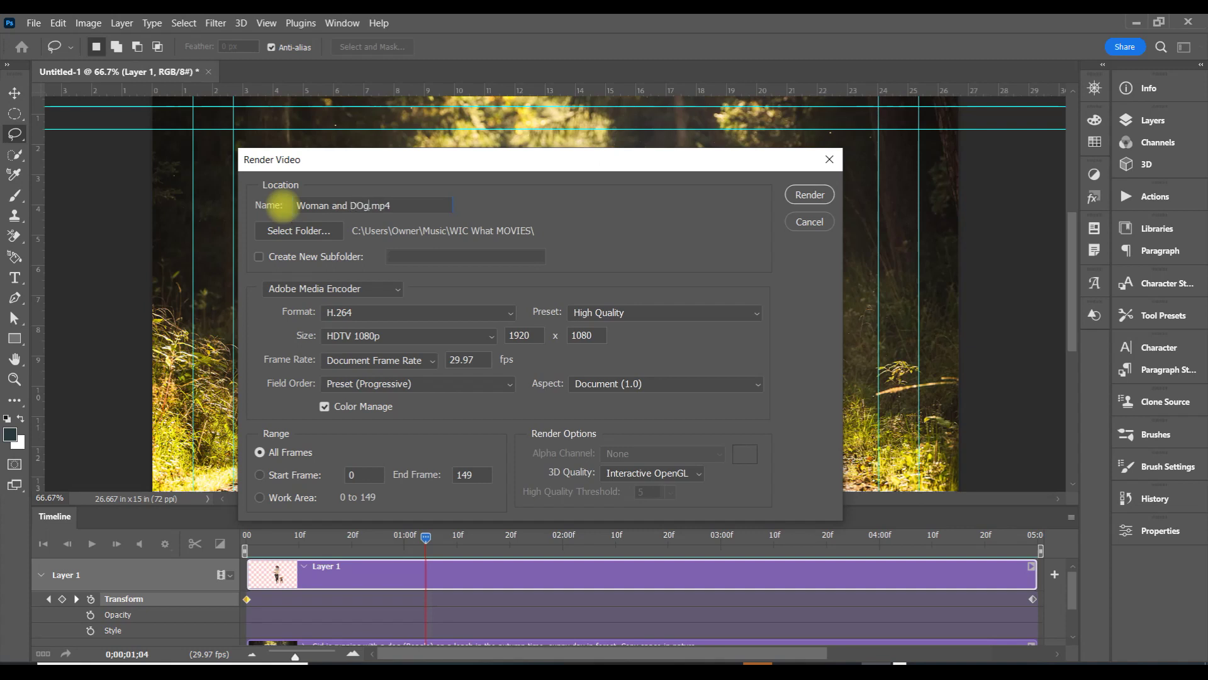
text(g Running)
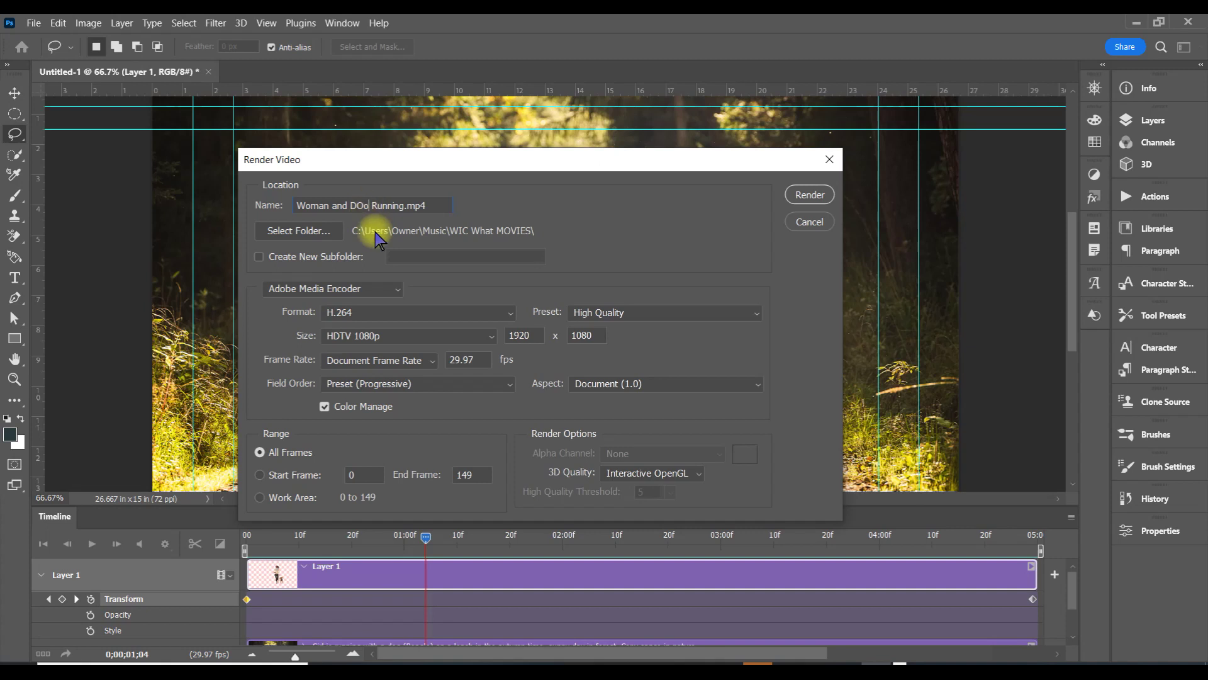
key(BackSpace)
key(BackSpace)
text(og)
click(311, 231)
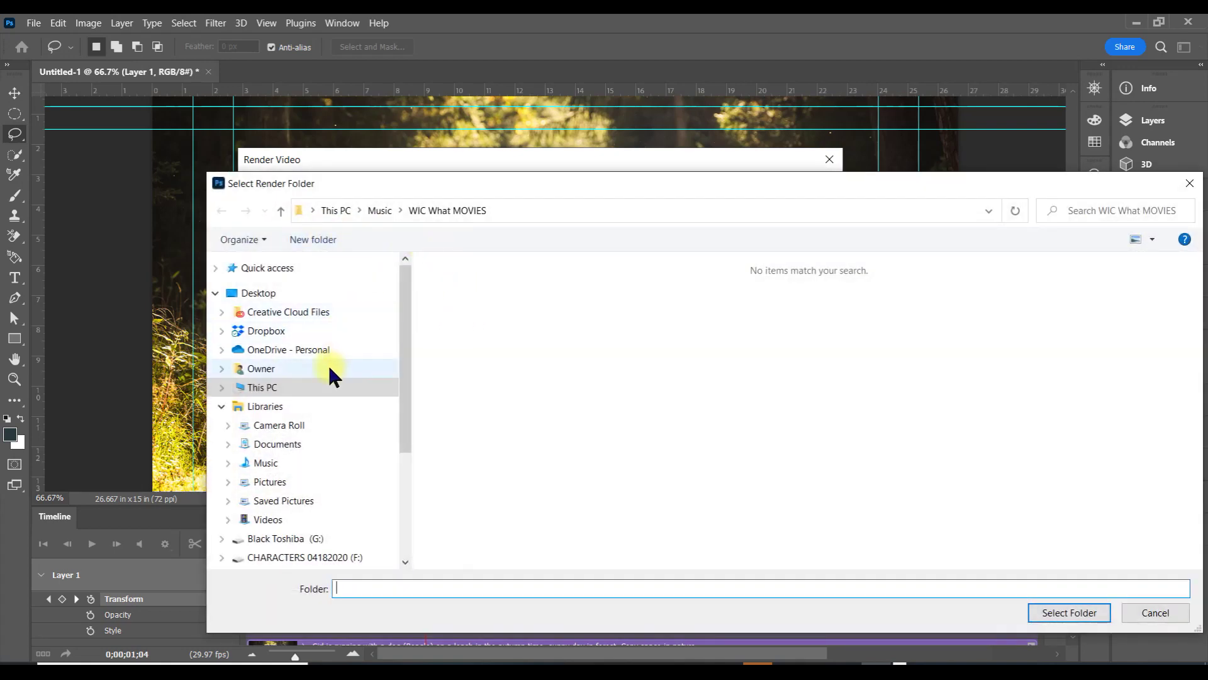
Step: Create a new folder named Training inside Music and choose it as the render destination
click(306, 467)
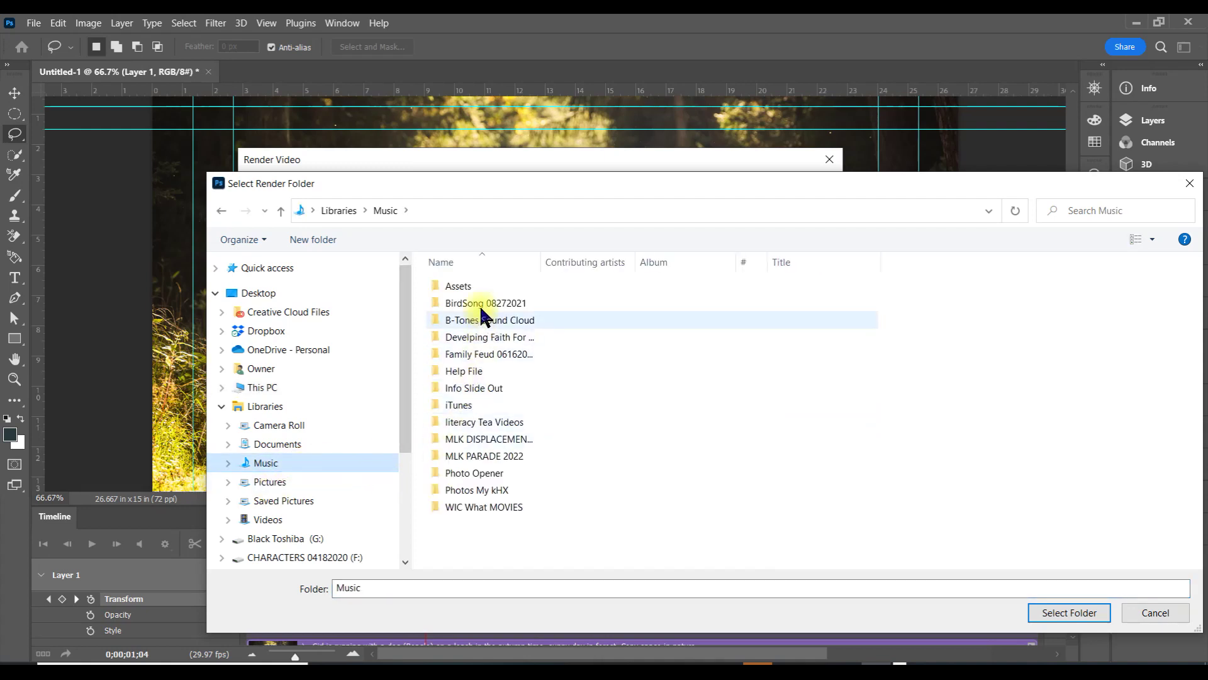
right_click(464, 527)
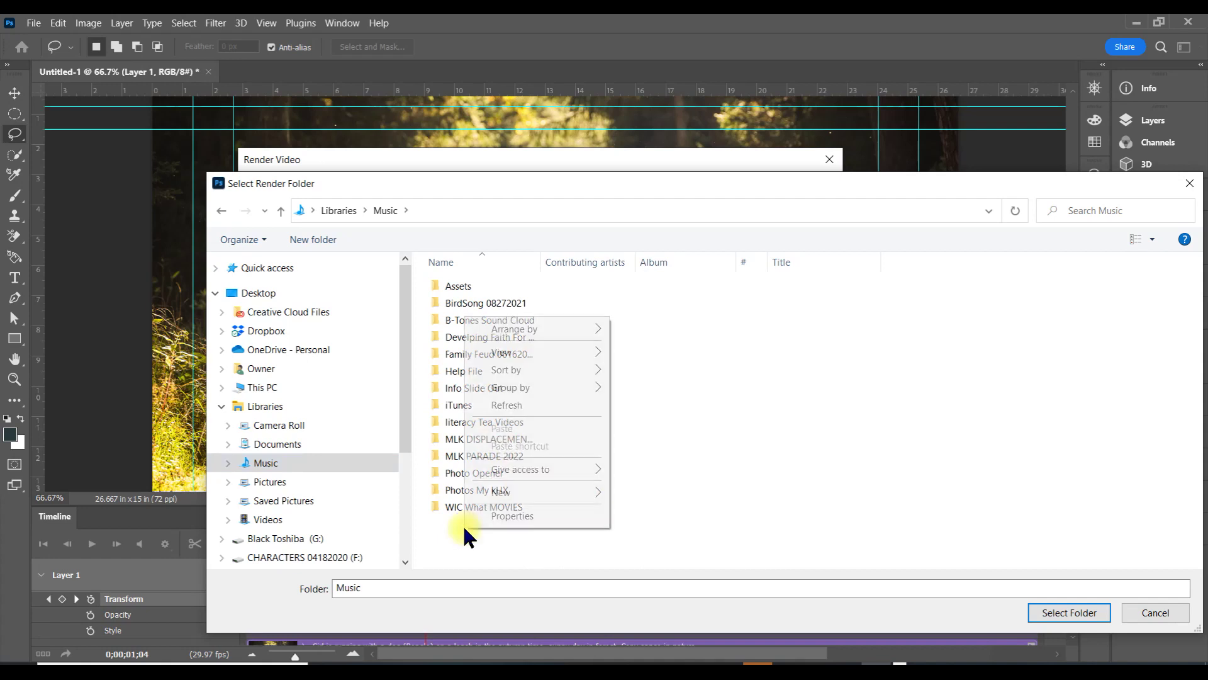
mouse_move(537, 489)
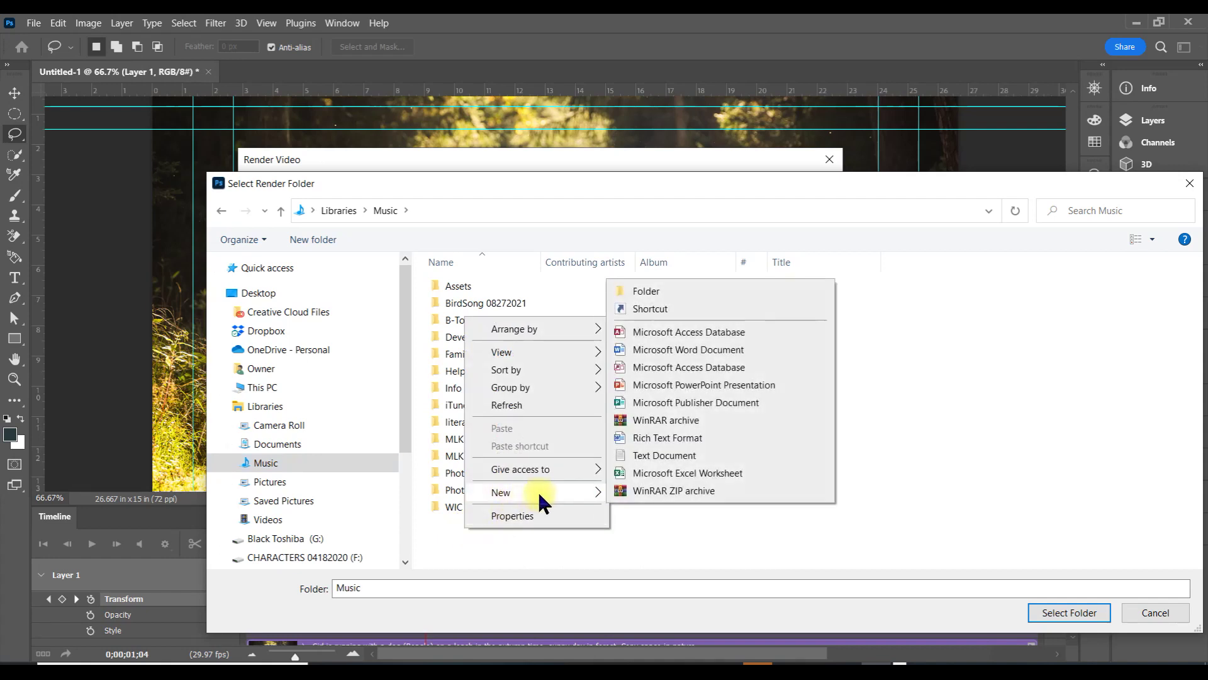
click(654, 291)
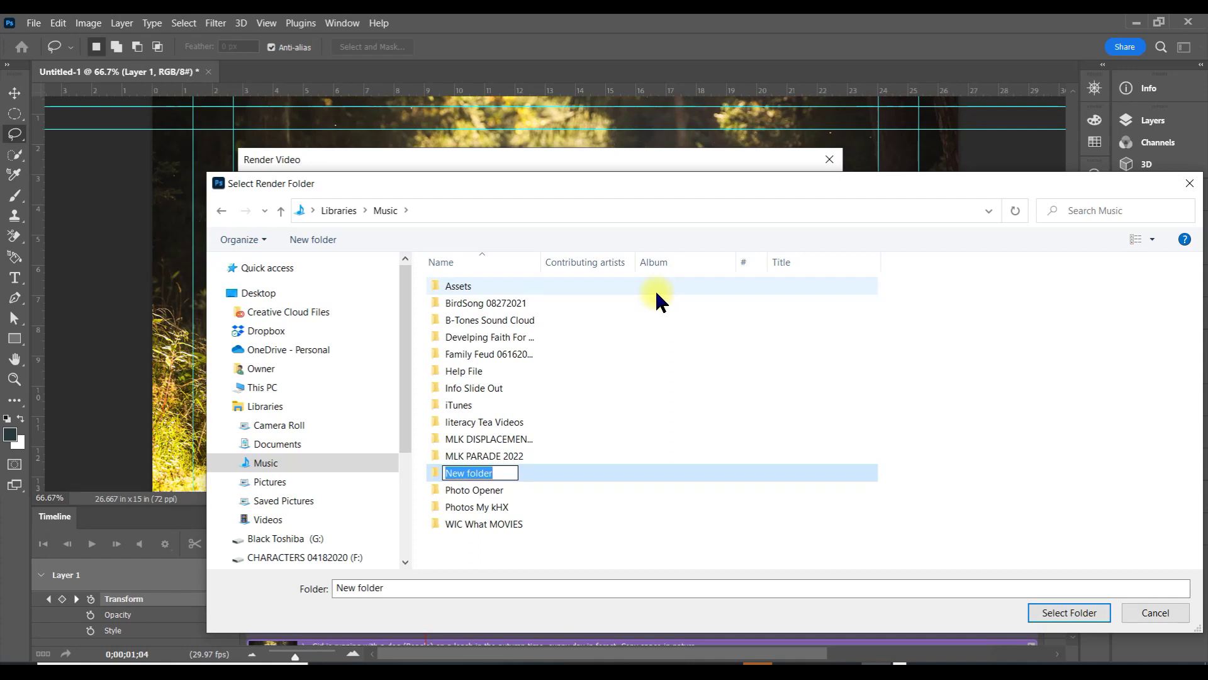
text(T)
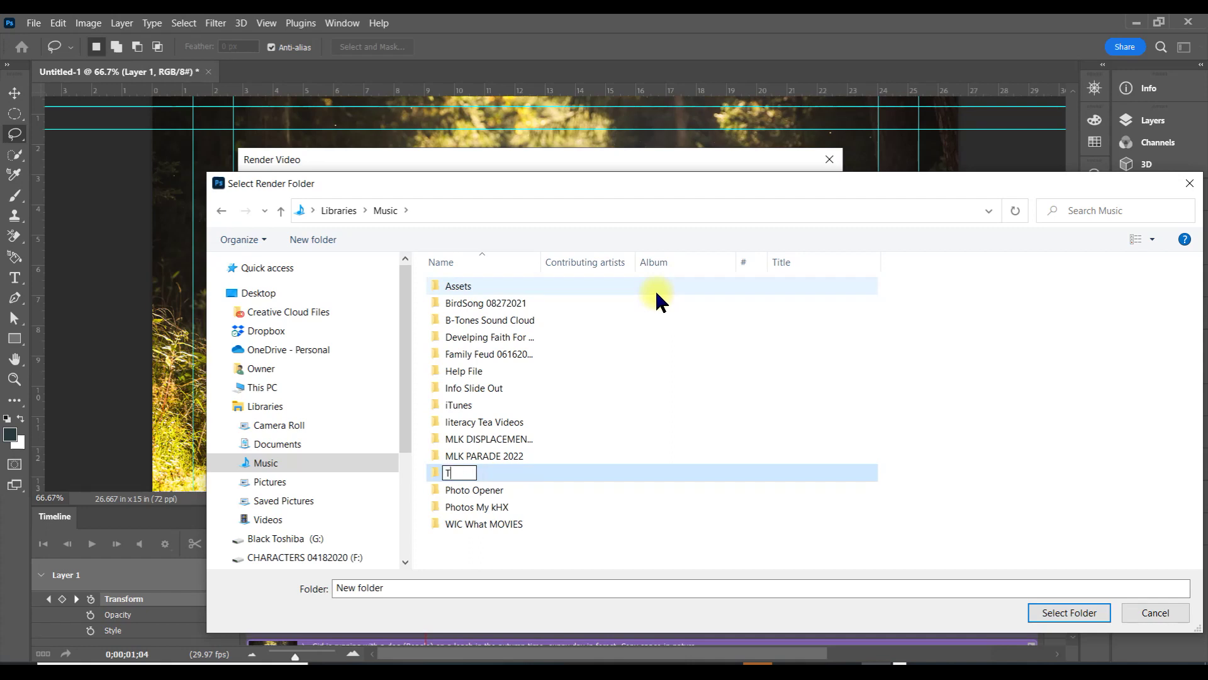
text(raining)
click(513, 474)
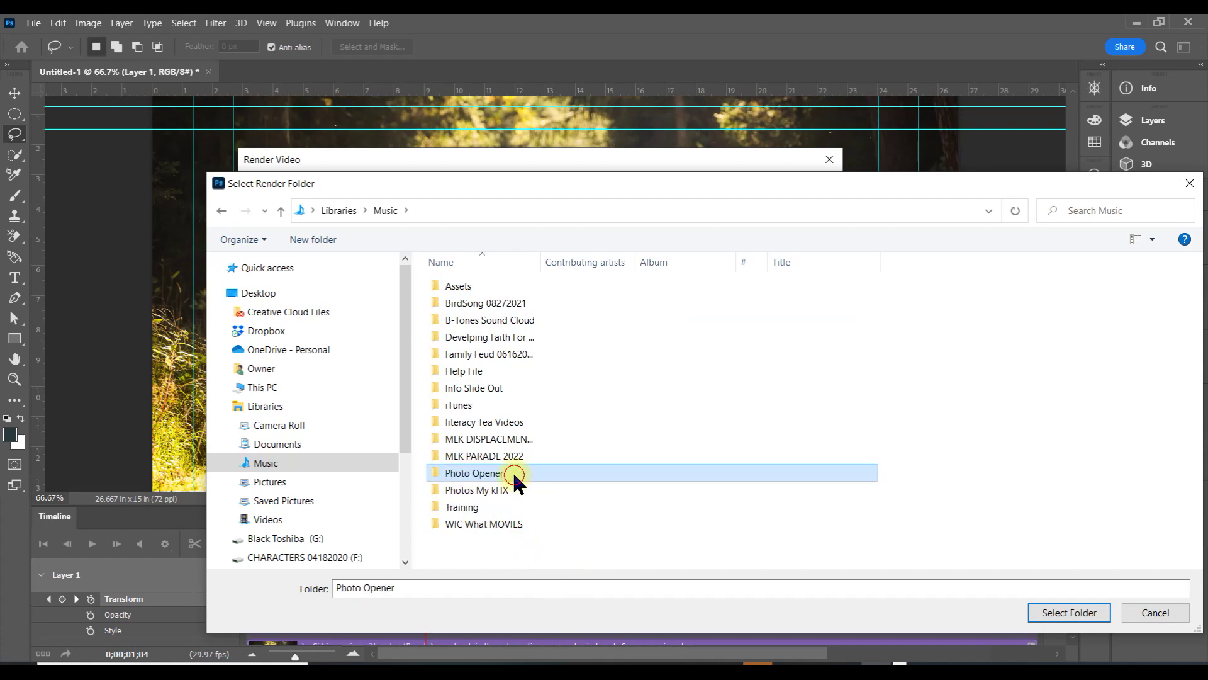
click(484, 506)
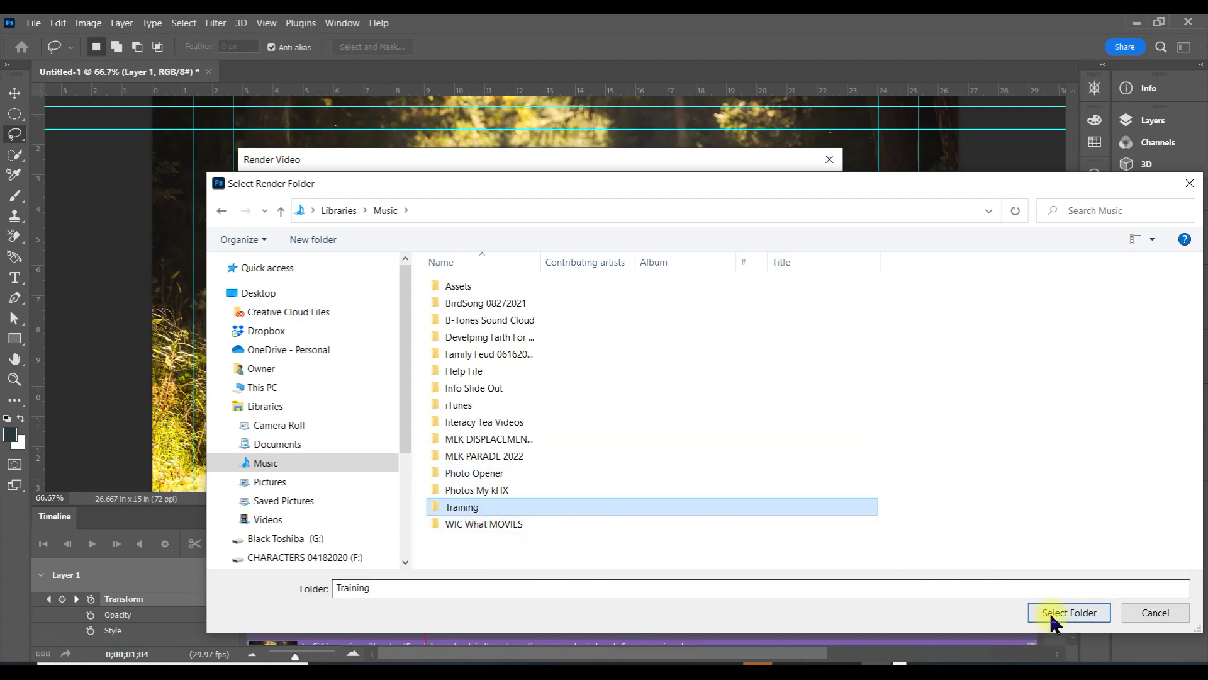
click(1068, 612)
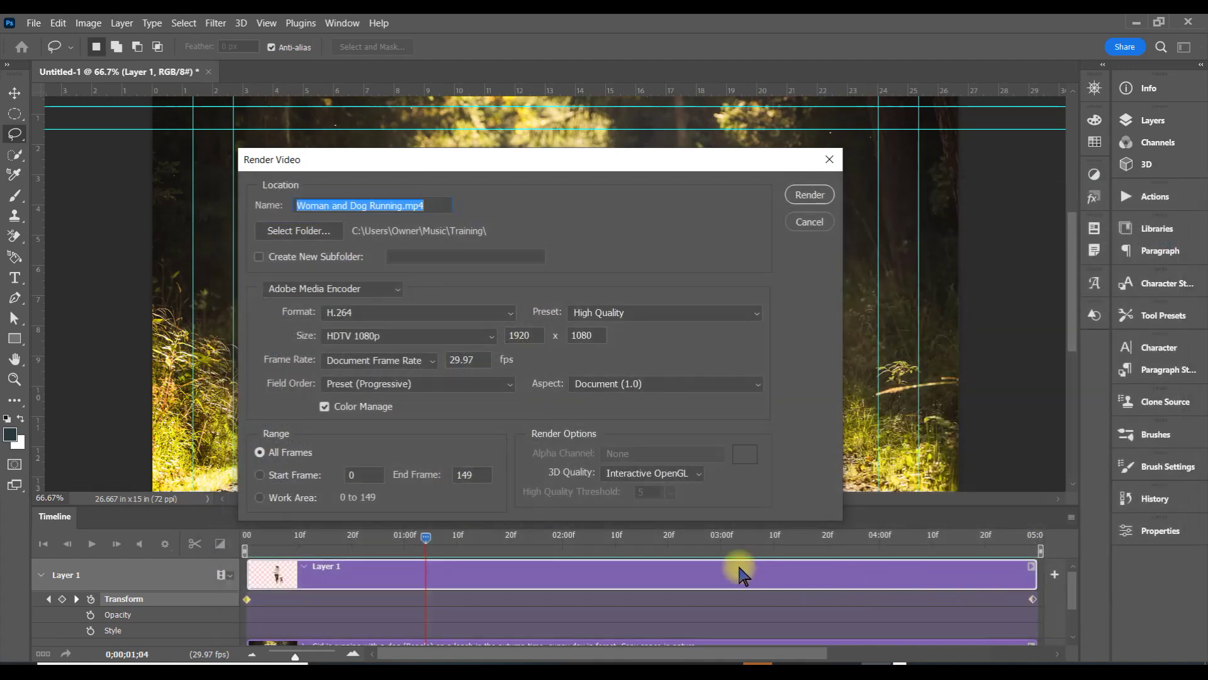
Step: Render the video and center the media player showing Woman and Dog Running
click(809, 195)
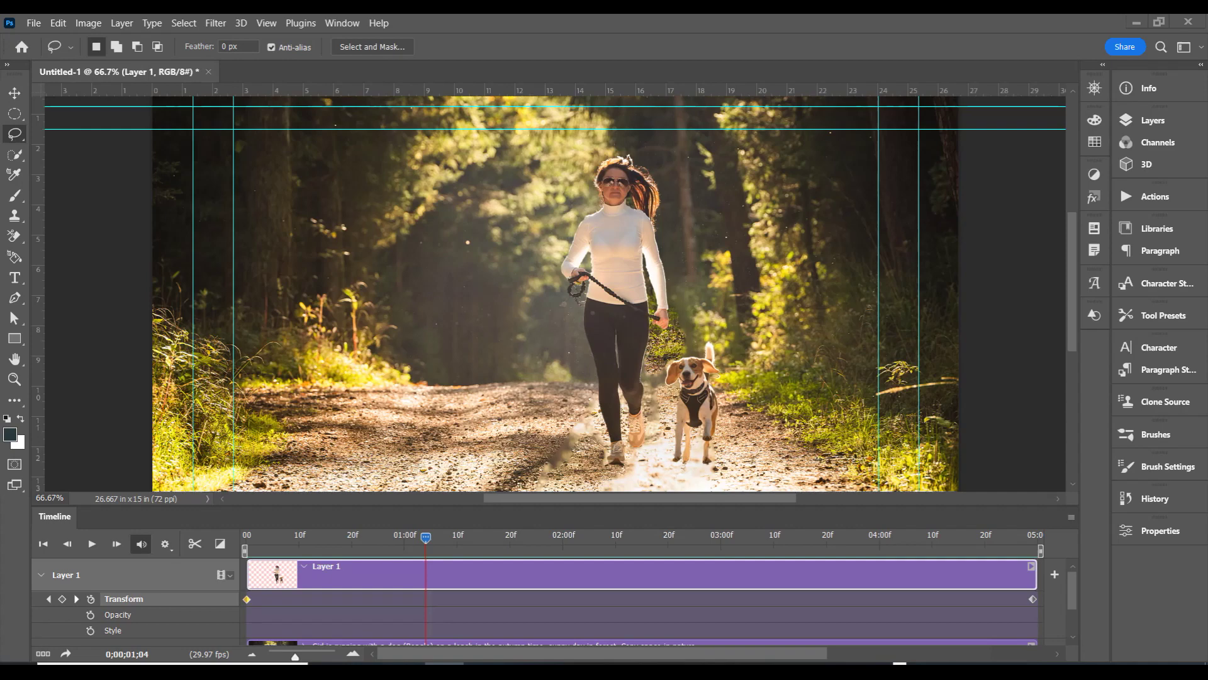
drag(3, 368, 462, 72)
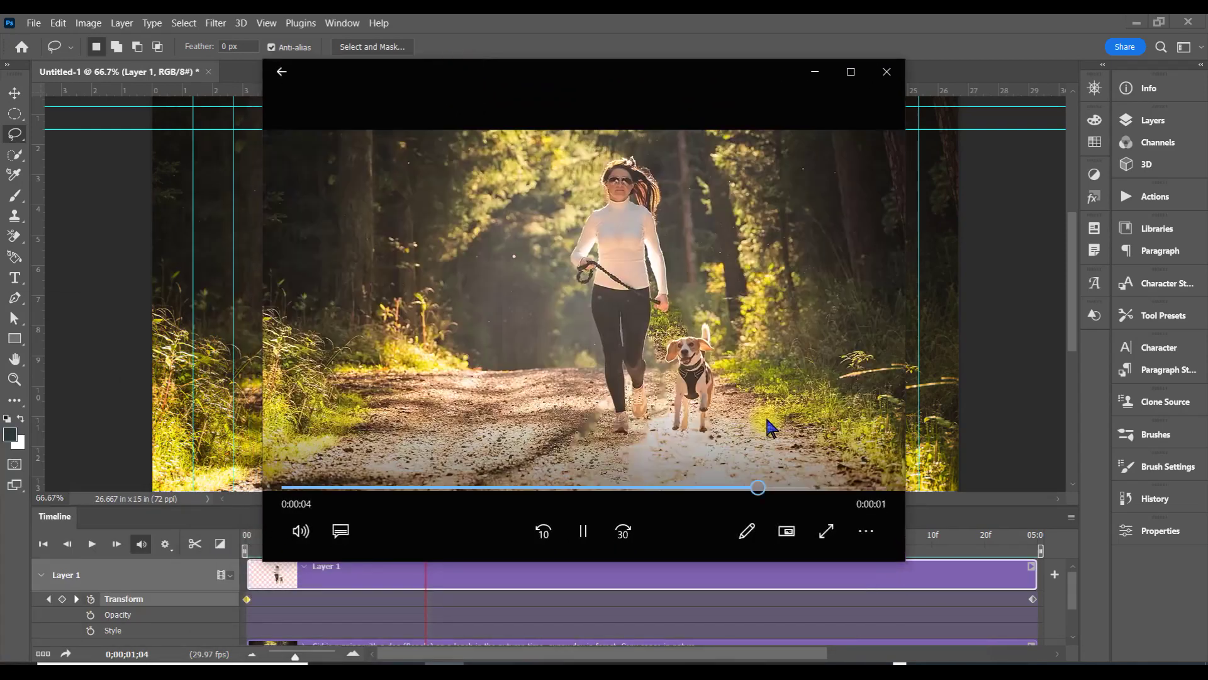
click(750, 498)
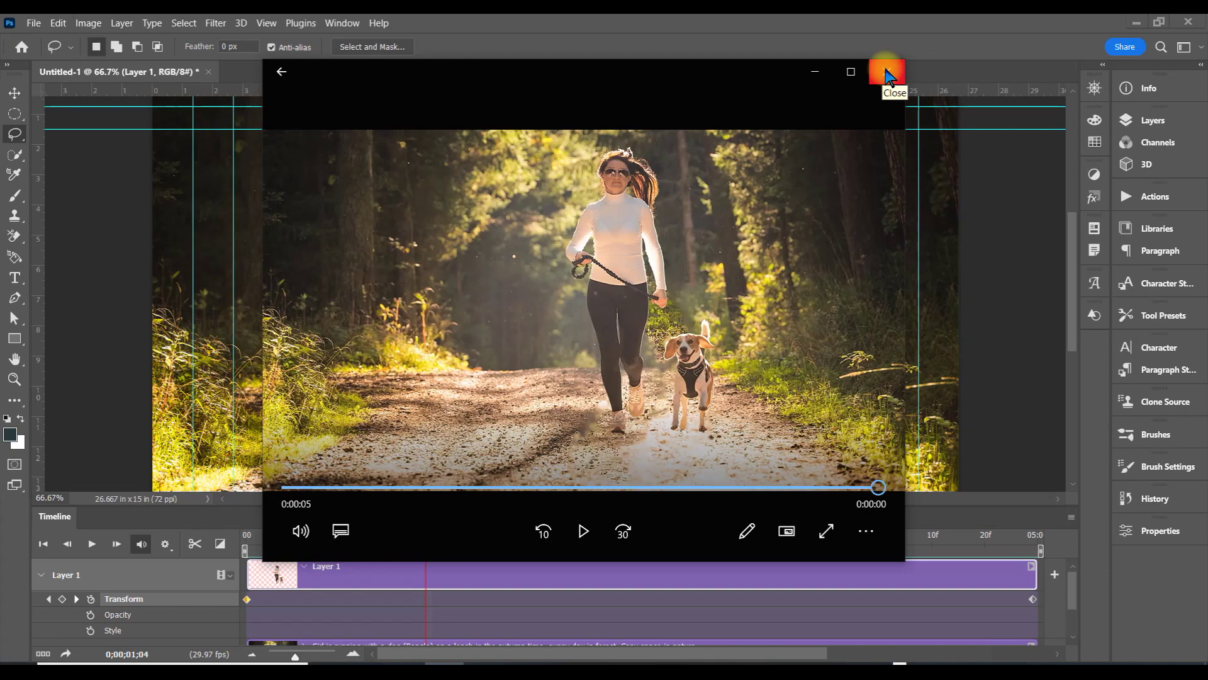
click(887, 74)
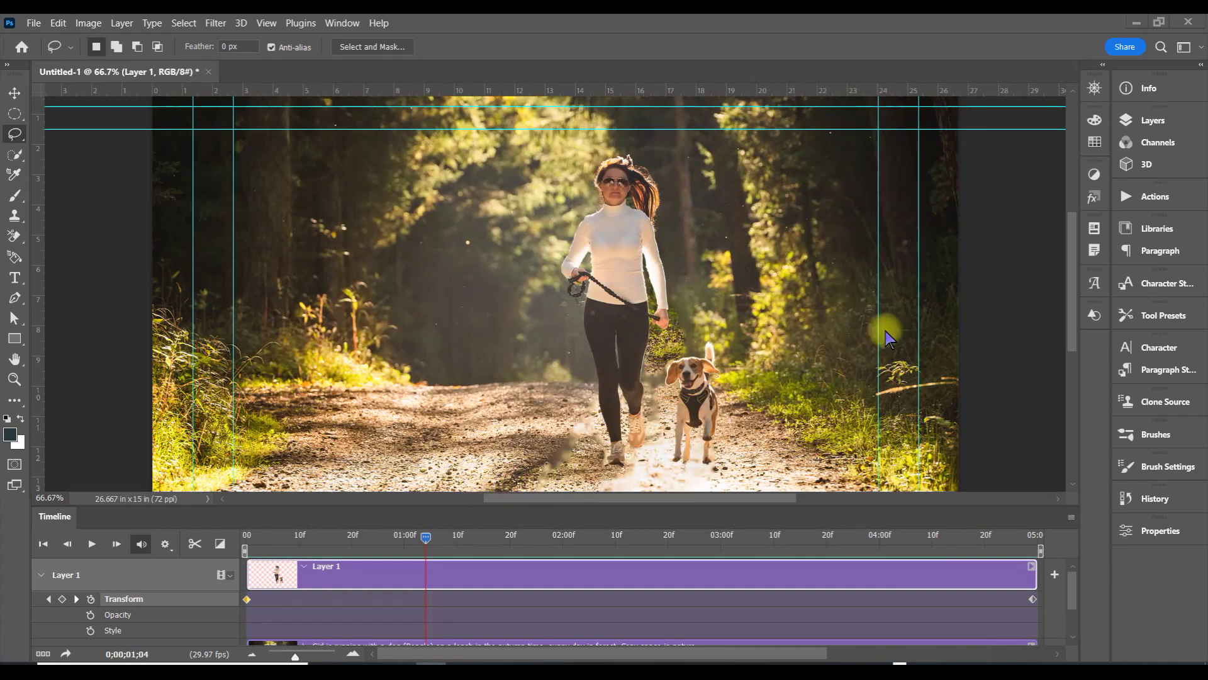